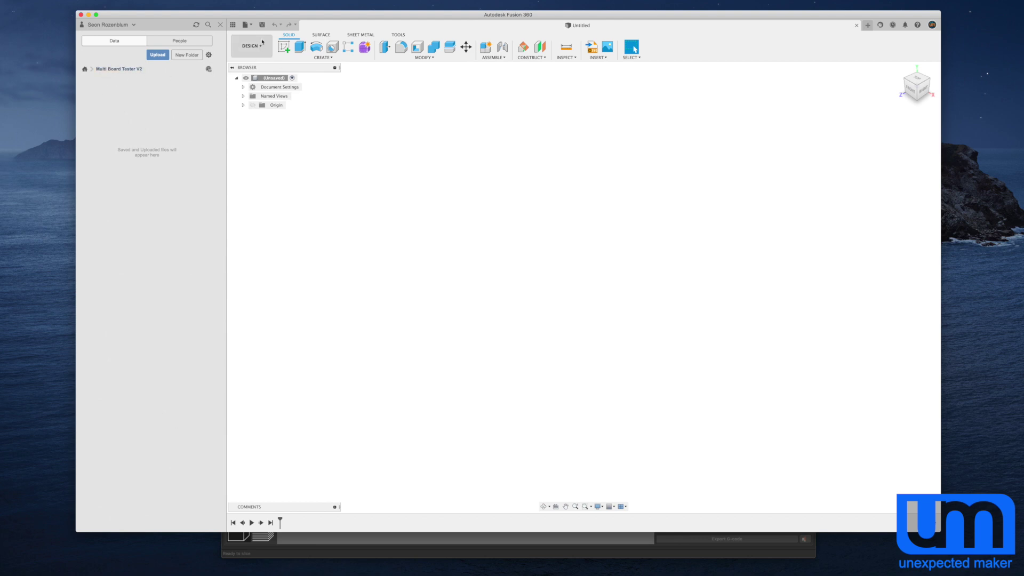
# - Start a new electronics design and open the MultiBoard_Tester board from the Projects folder
pyautogui.click(246, 25)
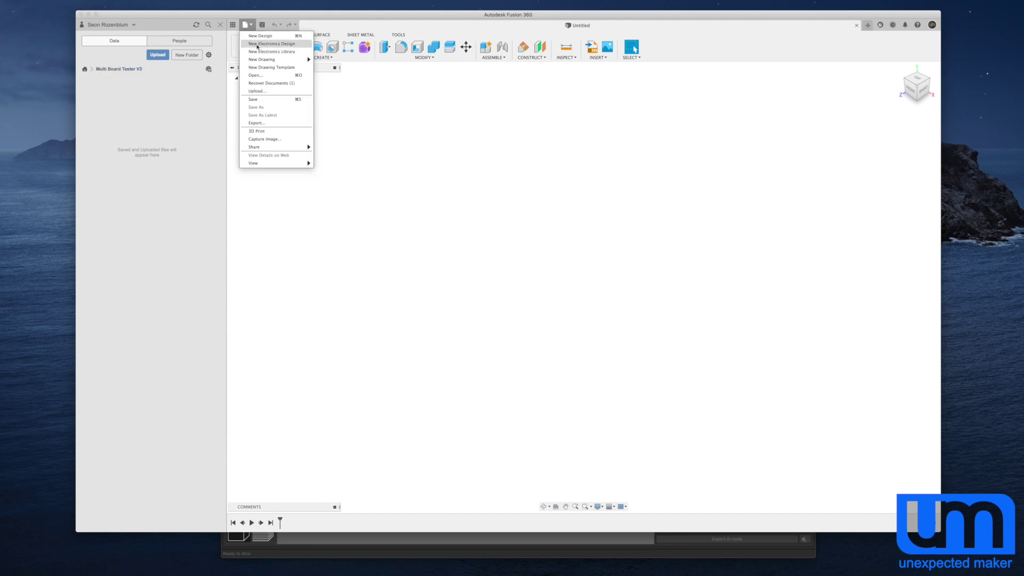
pyautogui.click(257, 44)
pyautogui.click(284, 47)
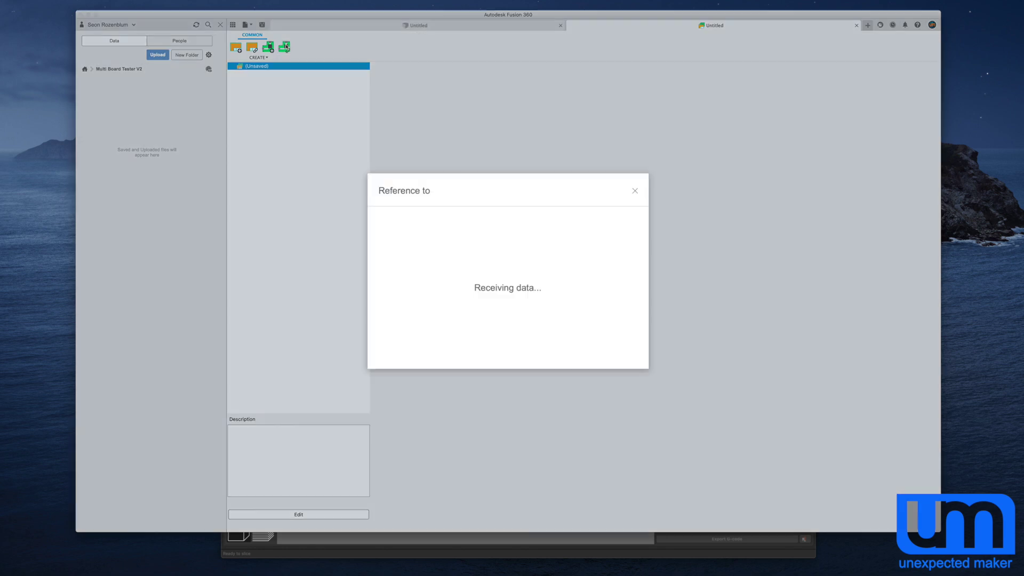
pyautogui.click(418, 343)
pyautogui.click(430, 170)
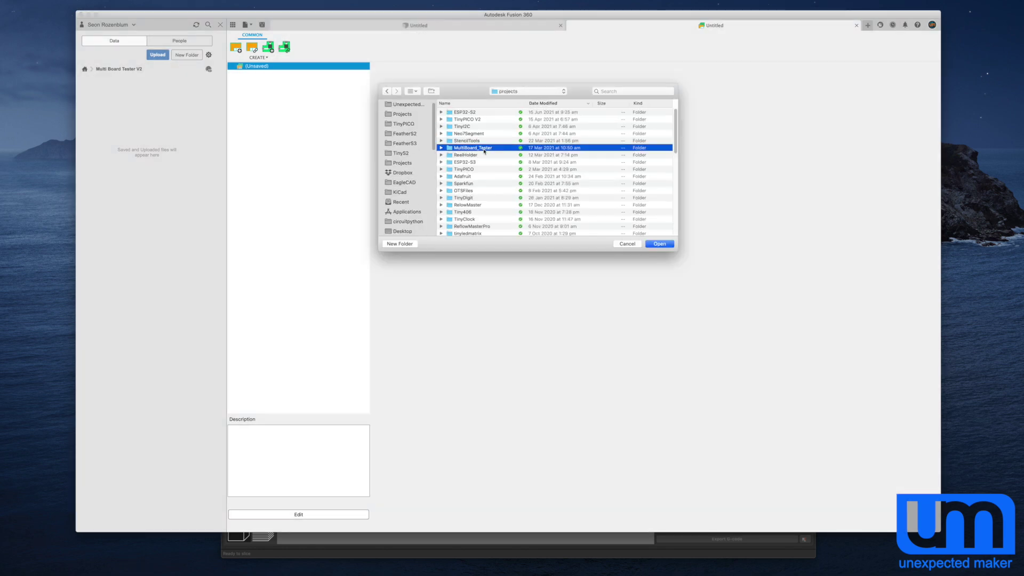
pyautogui.doubleClick(477, 115)
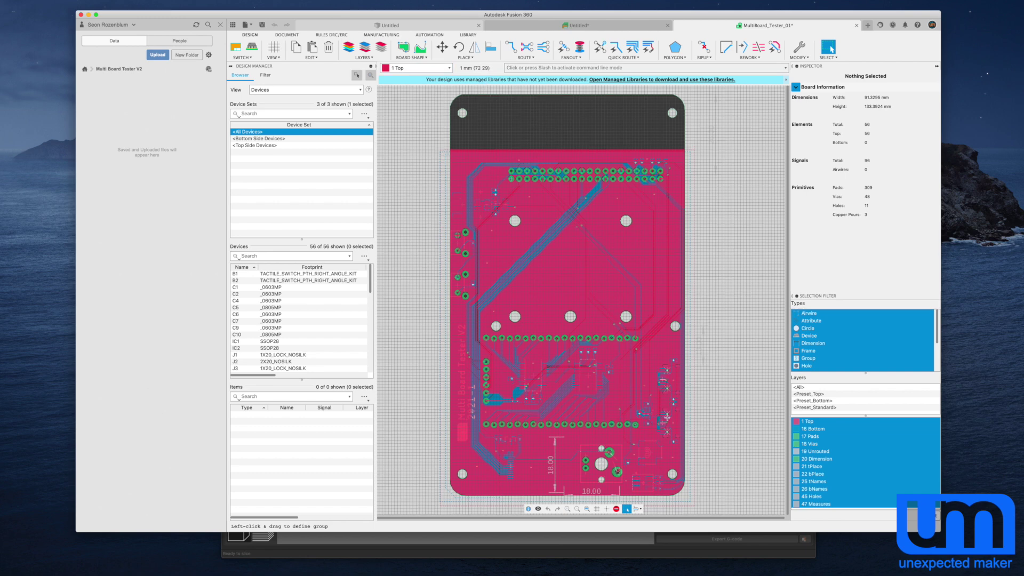
pyautogui.scroll(5, 668, 418)
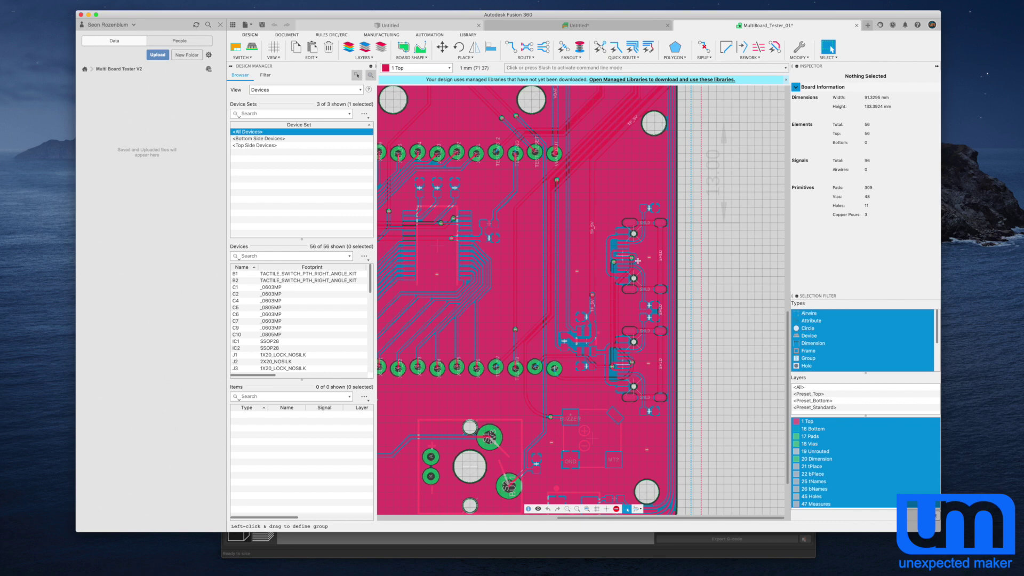
pyautogui.scroll(-3, 601, 288)
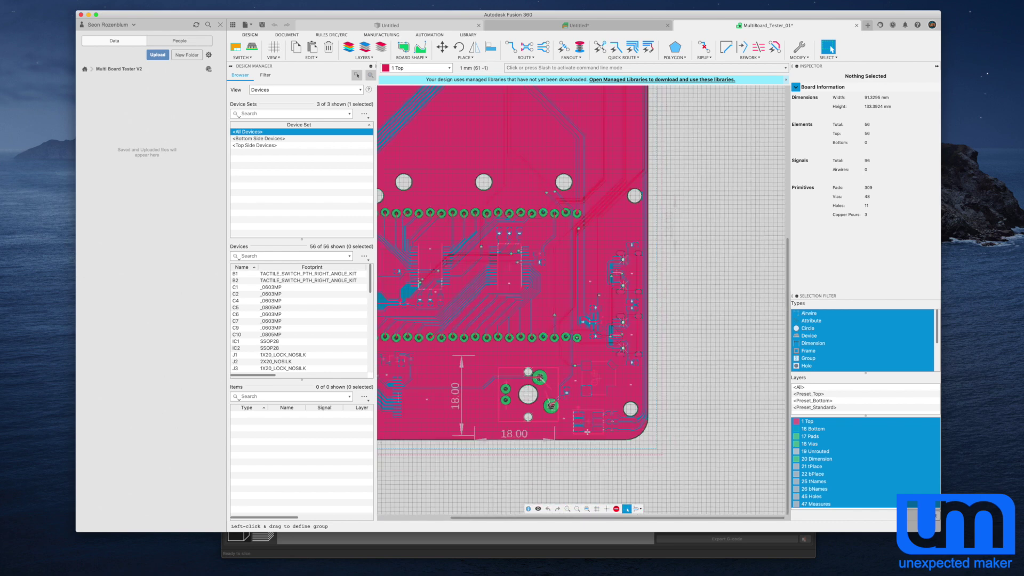
pyautogui.scroll(2, 614, 331)
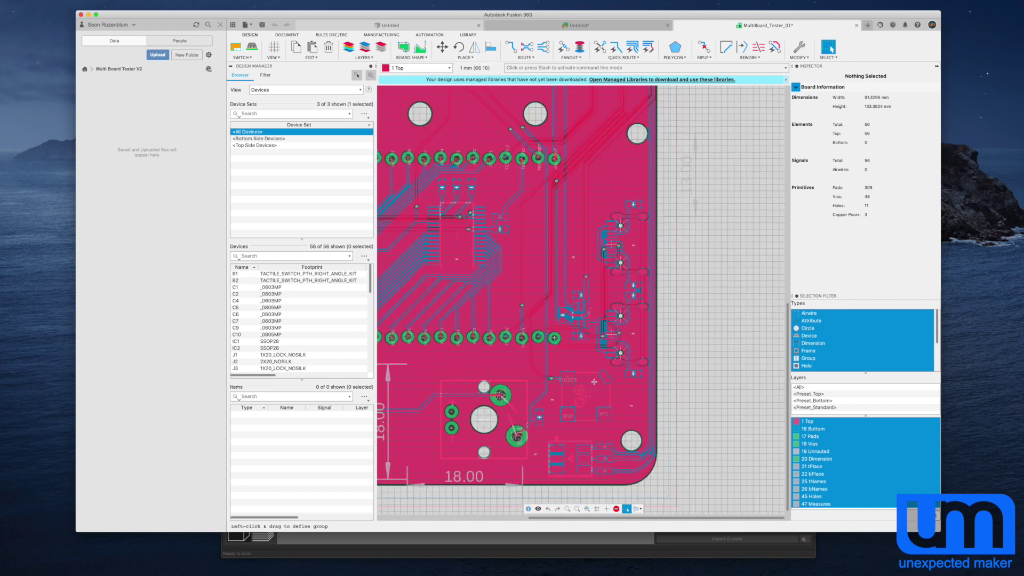
pyautogui.scroll(3, 690, 177)
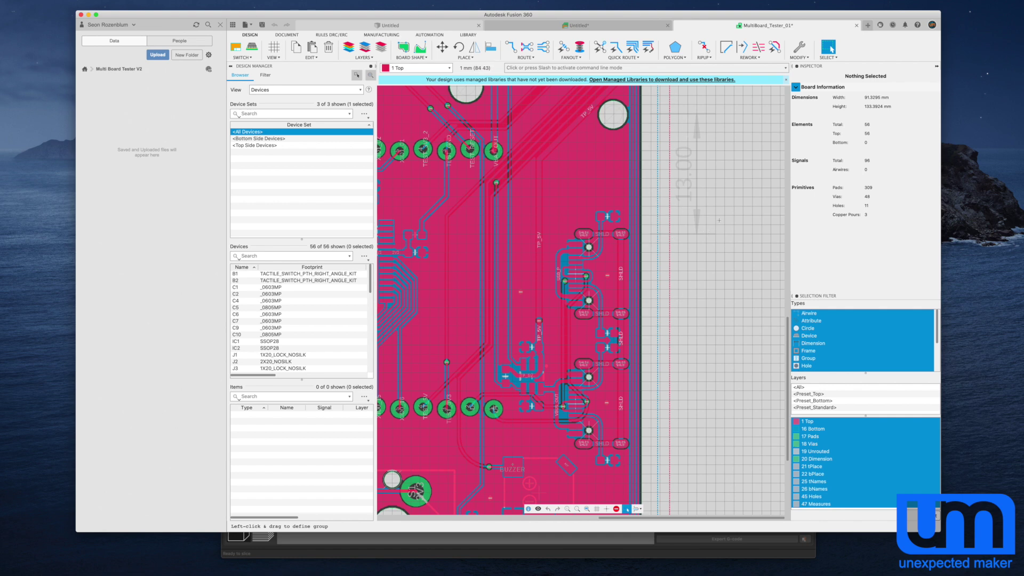
pyautogui.scroll(-4, 697, 178)
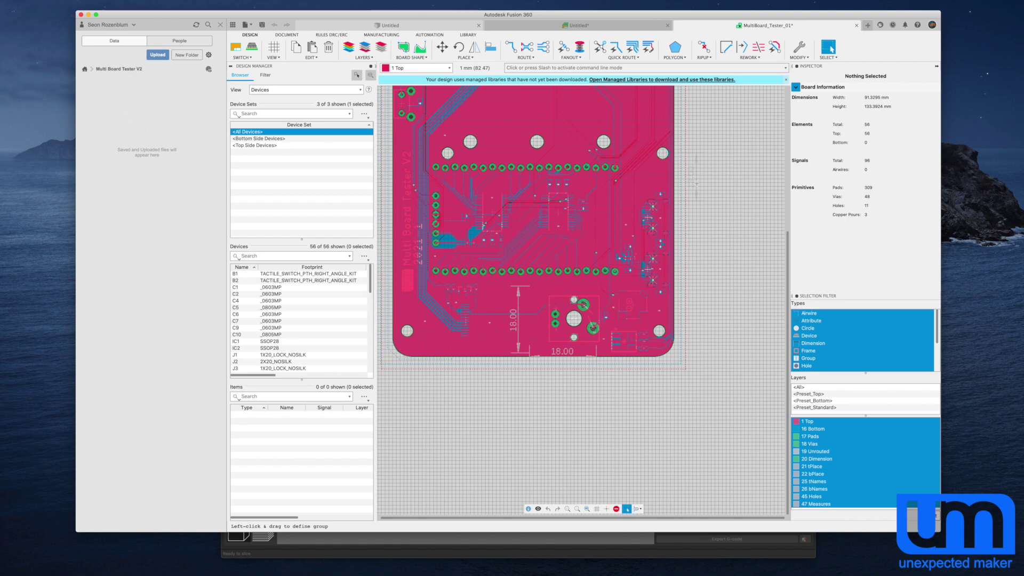
pyautogui.scroll(2, 687, 172)
pyautogui.scroll(-4, 614, 309)
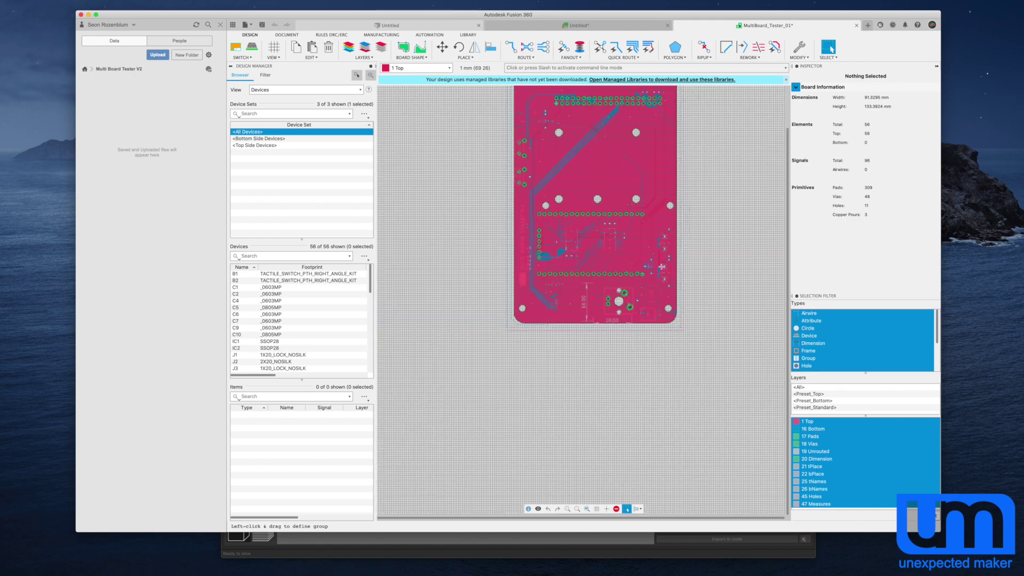
pyautogui.scroll(3, 613, 299)
pyautogui.scroll(-5, 599, 309)
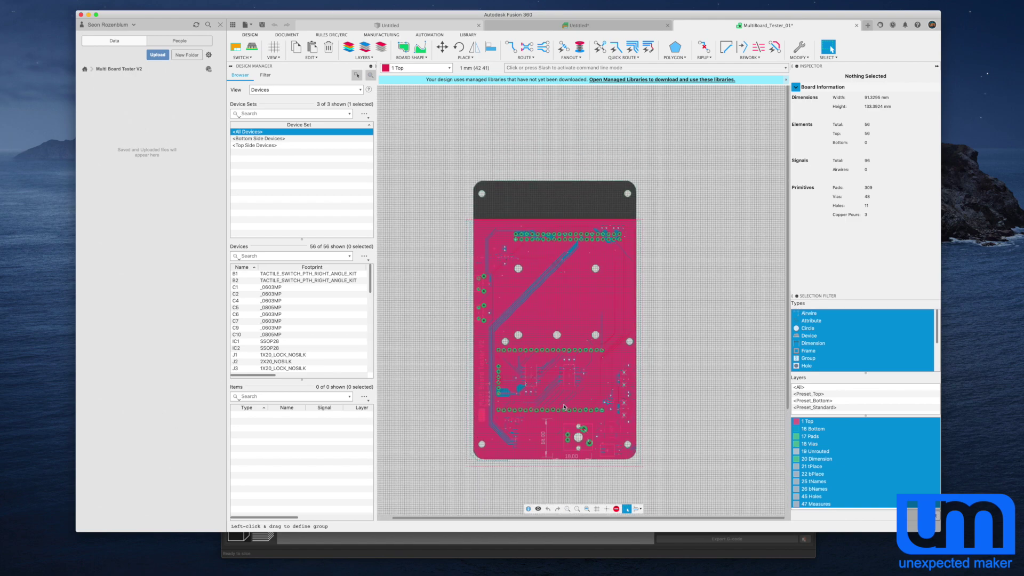
pyautogui.scroll(1, 586, 328)
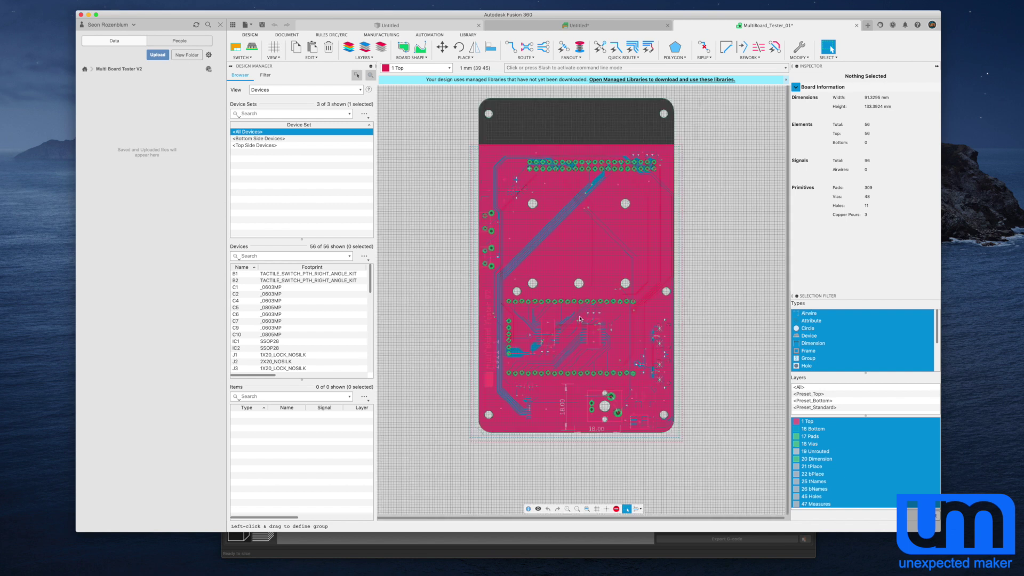
# - Save the board as MultiBoard_Tester_V2 and switch to the 3D PCB view
pyautogui.press('super+s')
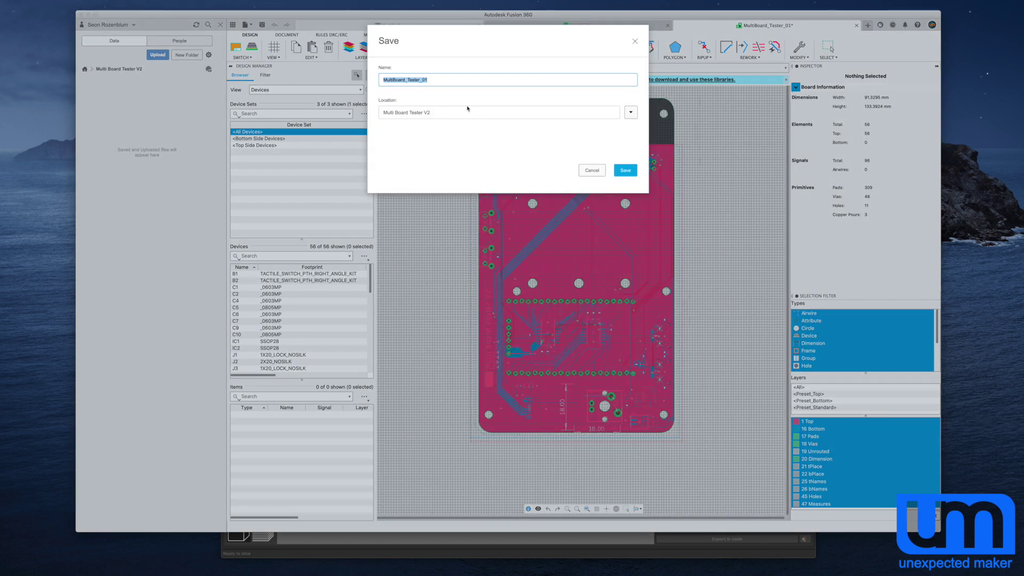
pyautogui.click(441, 79)
pyautogui.press('Return')
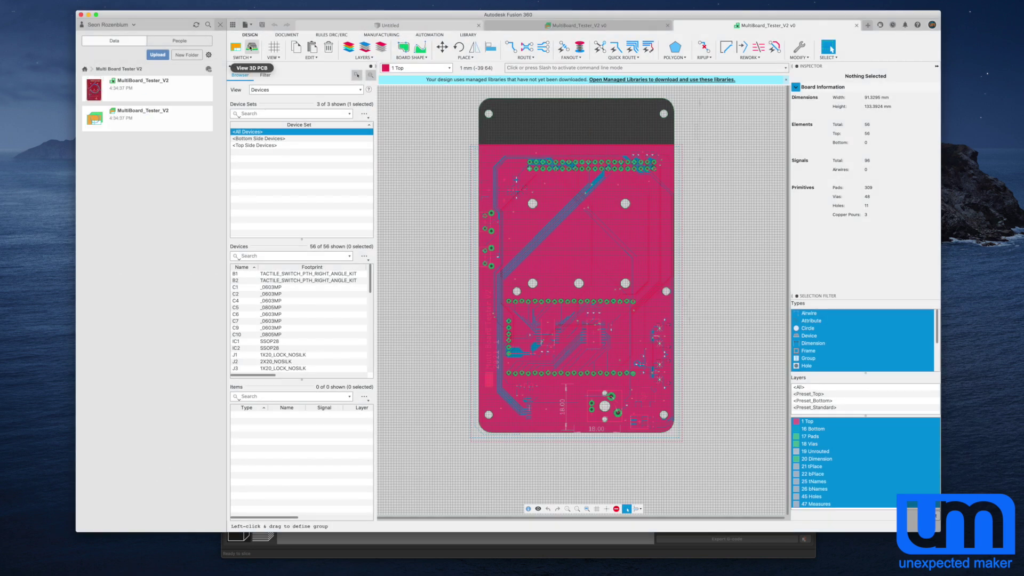
pyautogui.click(251, 47)
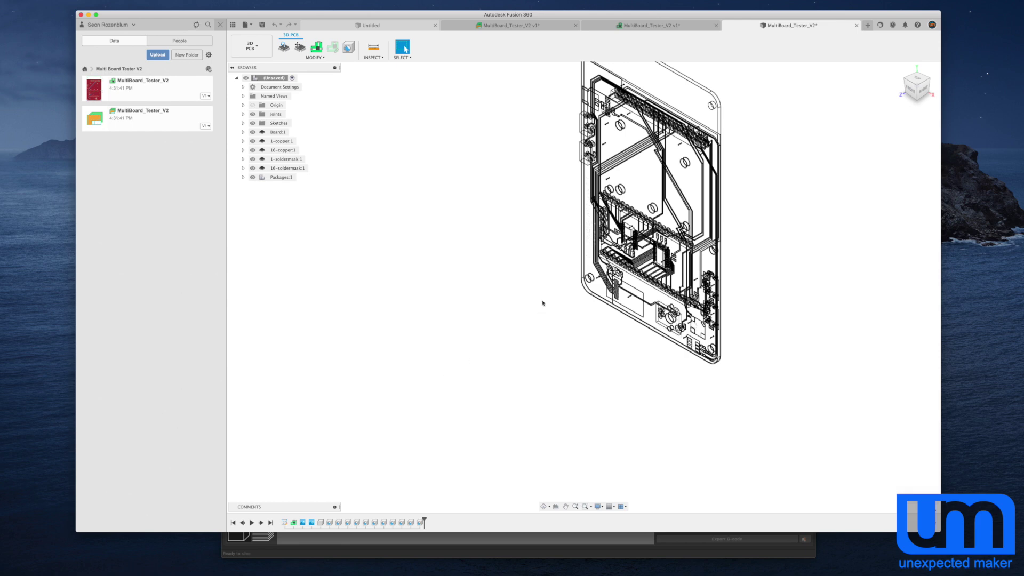
# - Hide the Packages, 1/16 soldermask and 1/16 copper layers of the 3D board
pyautogui.keyDown('shift'); pyautogui.moveTo(637, 306); pyautogui.dragTo(647, 294, button='middle'); pyautogui.keyUp('shift')
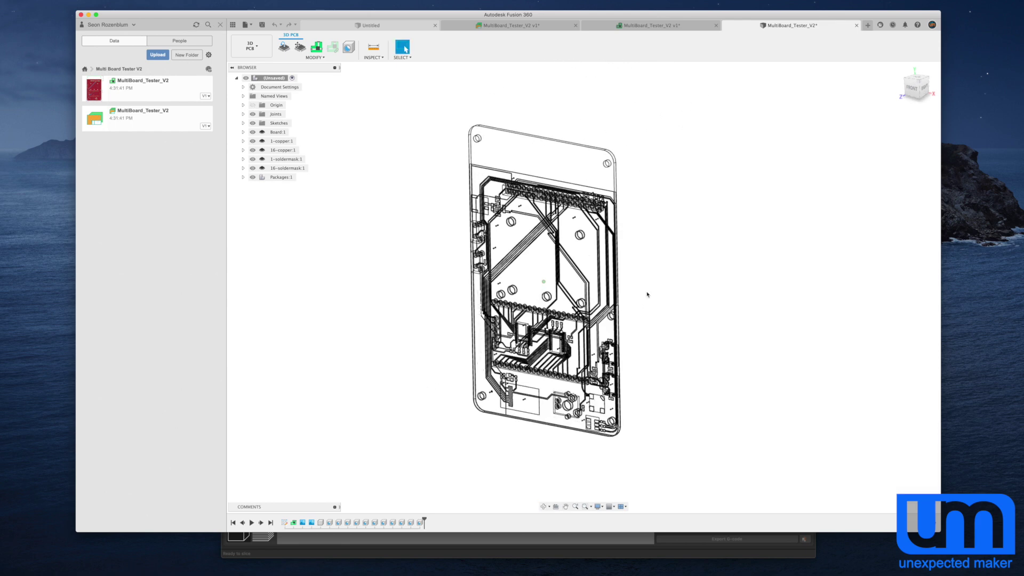
pyautogui.click(253, 177)
pyautogui.click(253, 168)
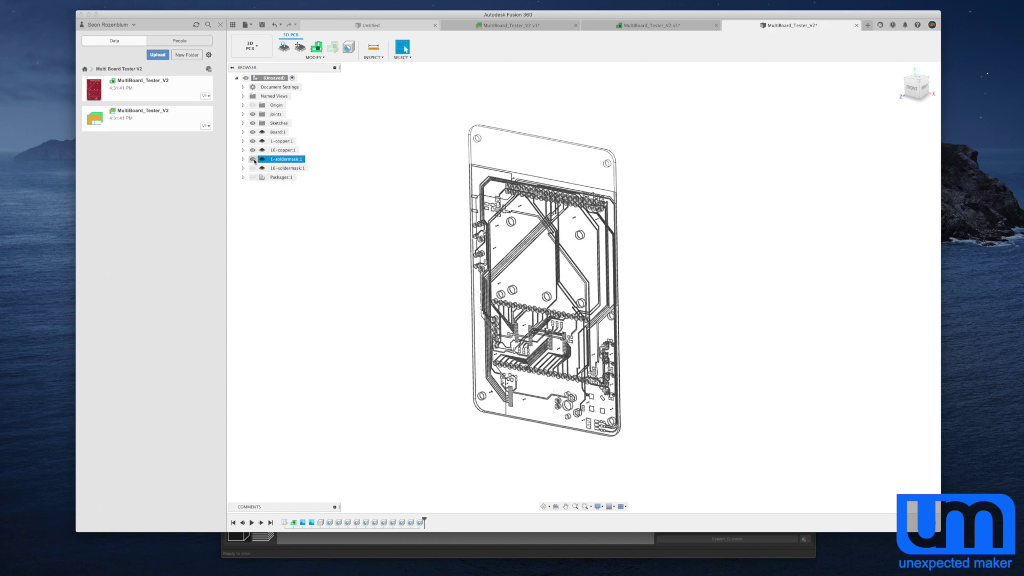
pyautogui.click(252, 159)
pyautogui.click(253, 150)
pyautogui.click(253, 141)
# - Hide the CopperHoles body under Board:1 > Bodies
pyautogui.click(244, 132)
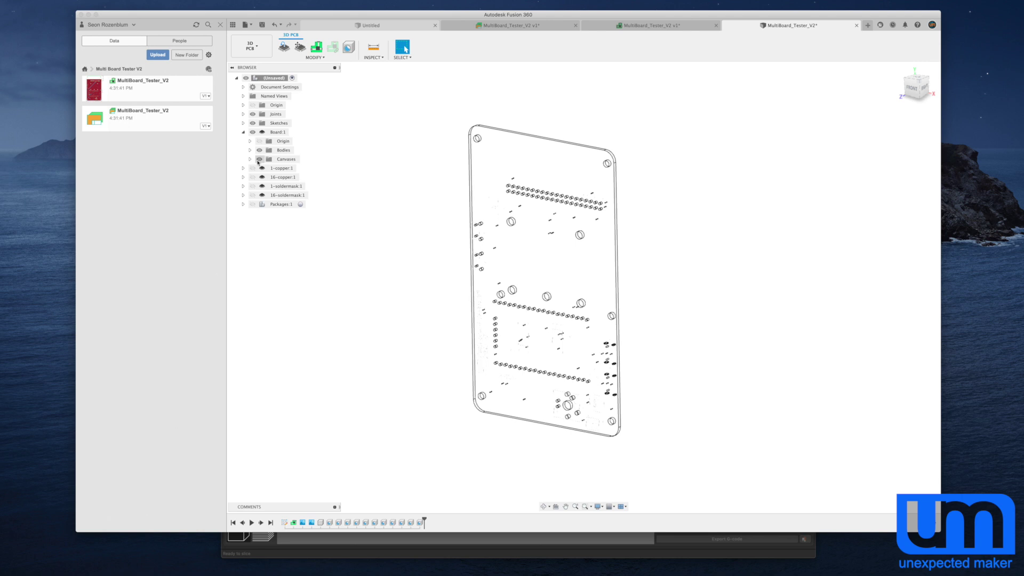
pyautogui.click(250, 151)
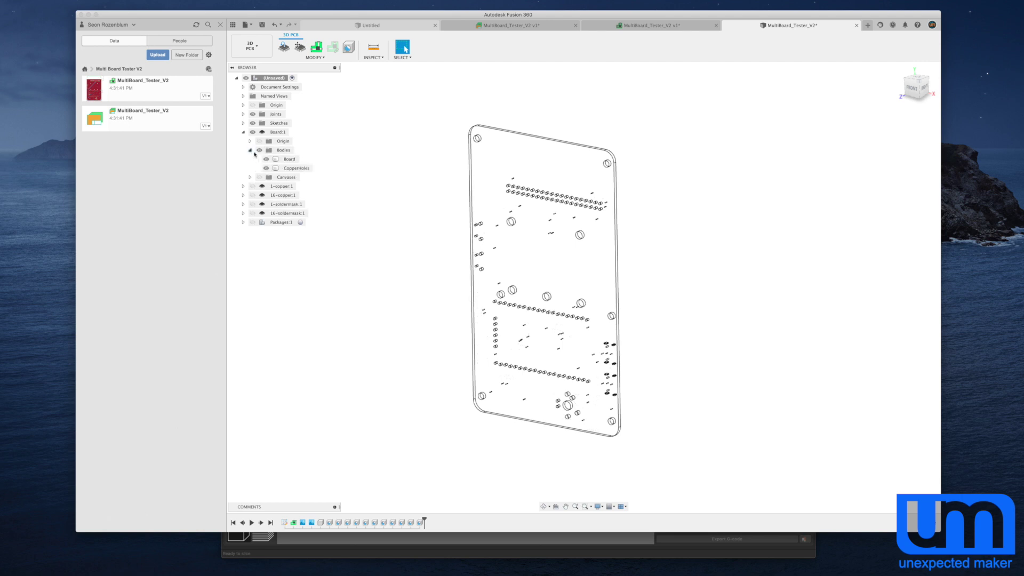
pyautogui.click(266, 168)
# - Save the bare-board 3D design as version 1 and select the Board body
pyautogui.press('super+s')
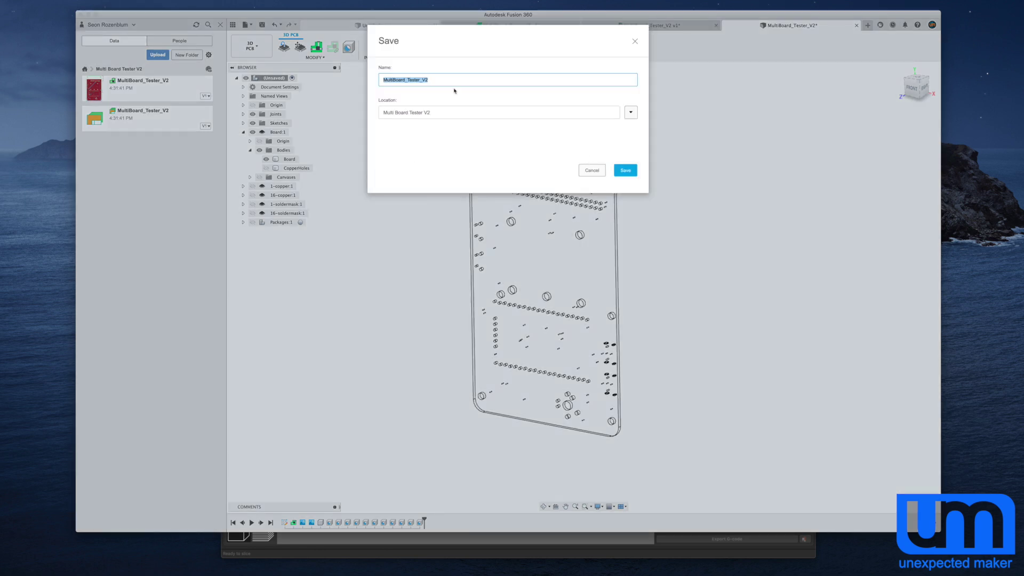
pyautogui.click(626, 170)
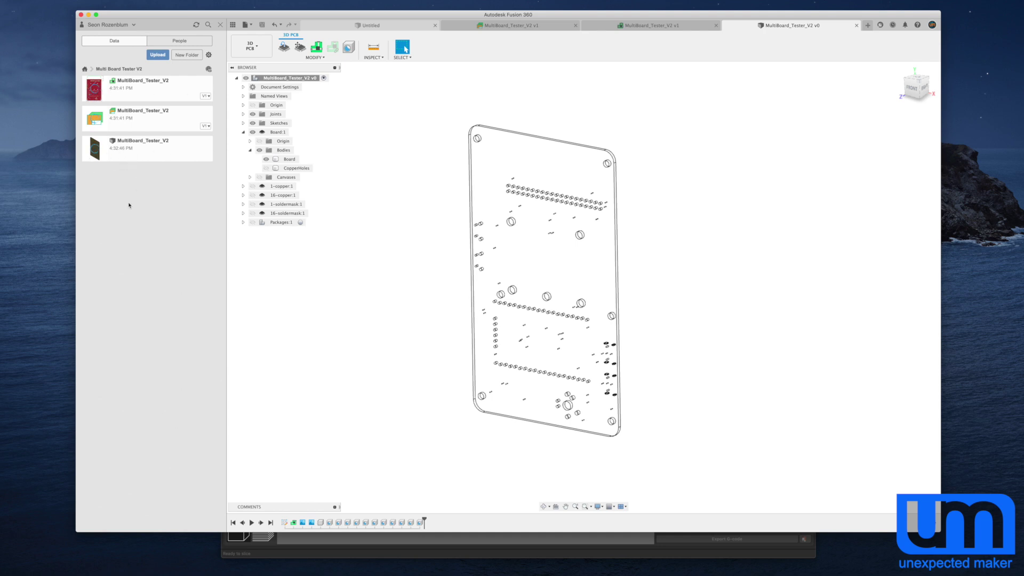
pyautogui.click(485, 208)
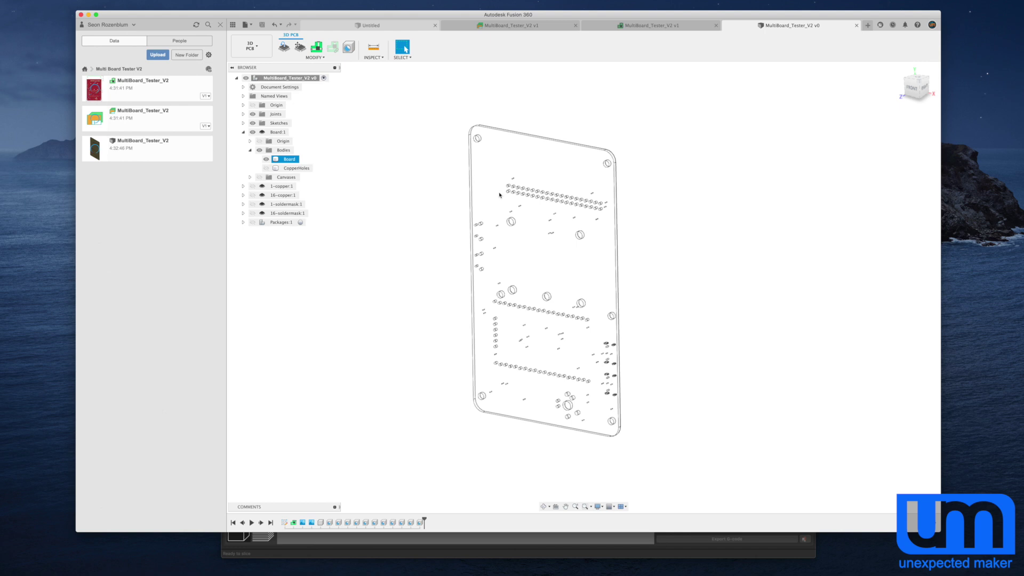
# - Zoom around the board to inspect it, then bring up the File menu
pyautogui.scroll(5, 569, 236)
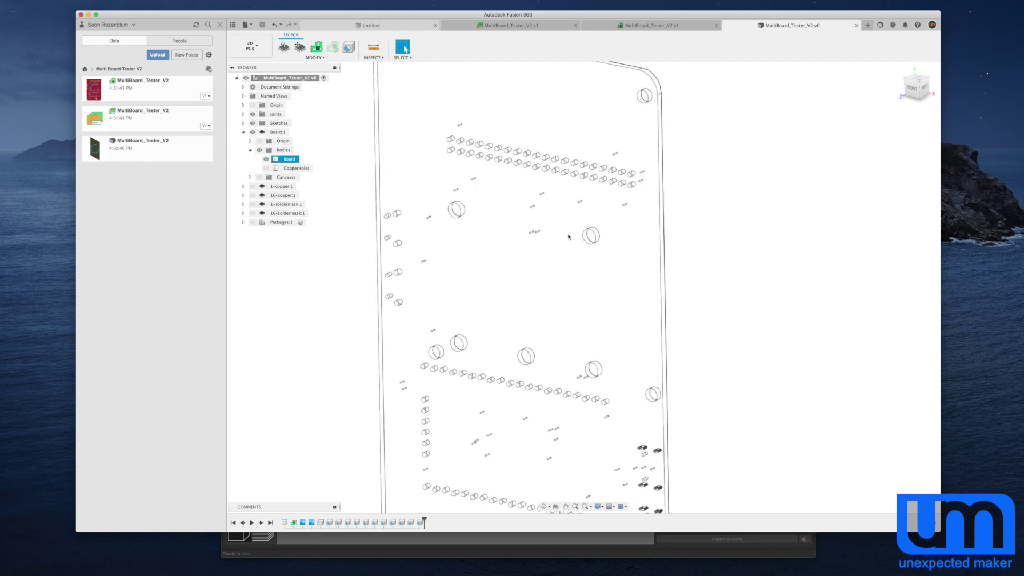
pyautogui.scroll(5, 569, 236)
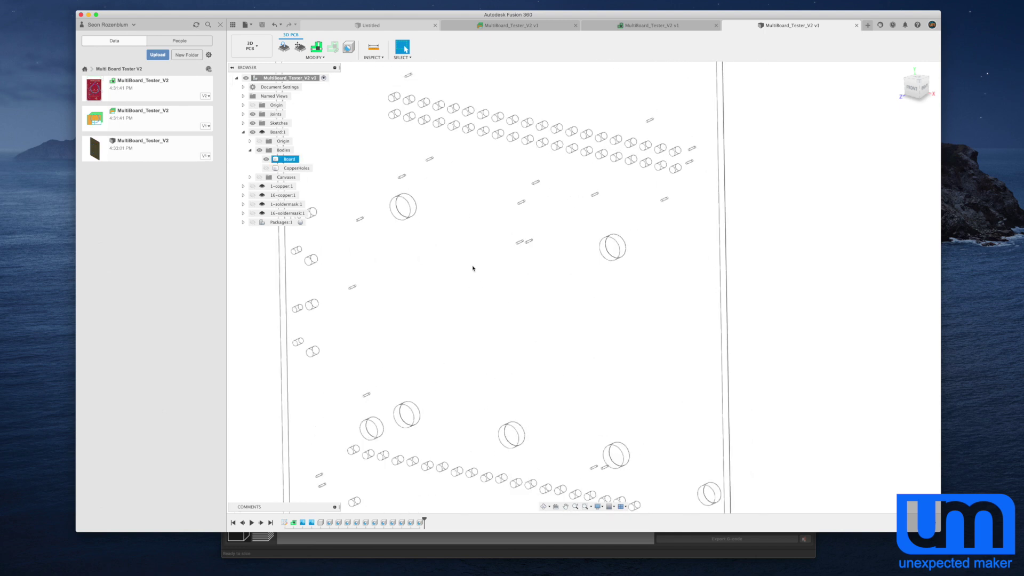
pyautogui.scroll(-1, 473, 269)
pyautogui.scroll(-5, 471, 272)
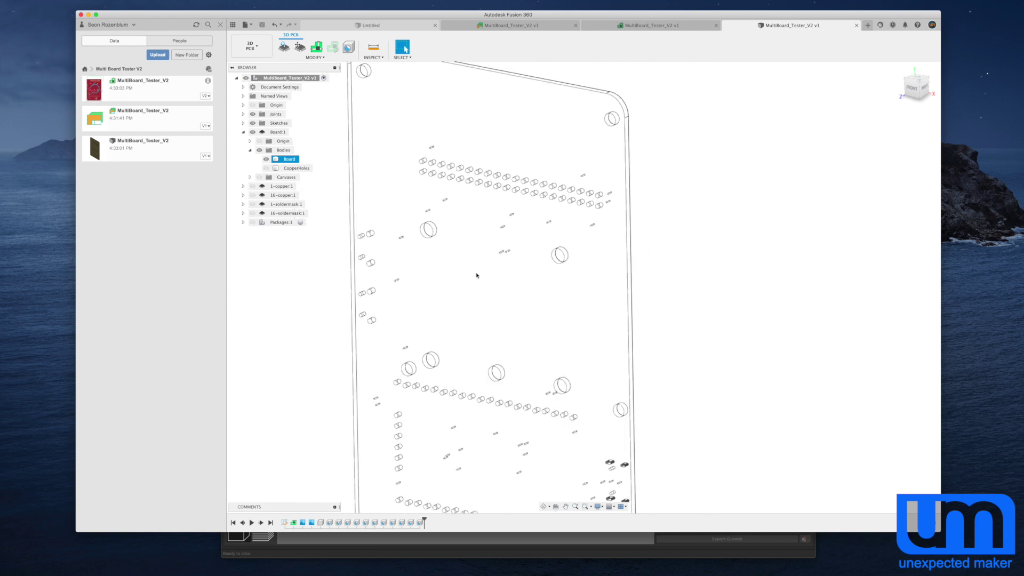
pyautogui.scroll(-3, 473, 277)
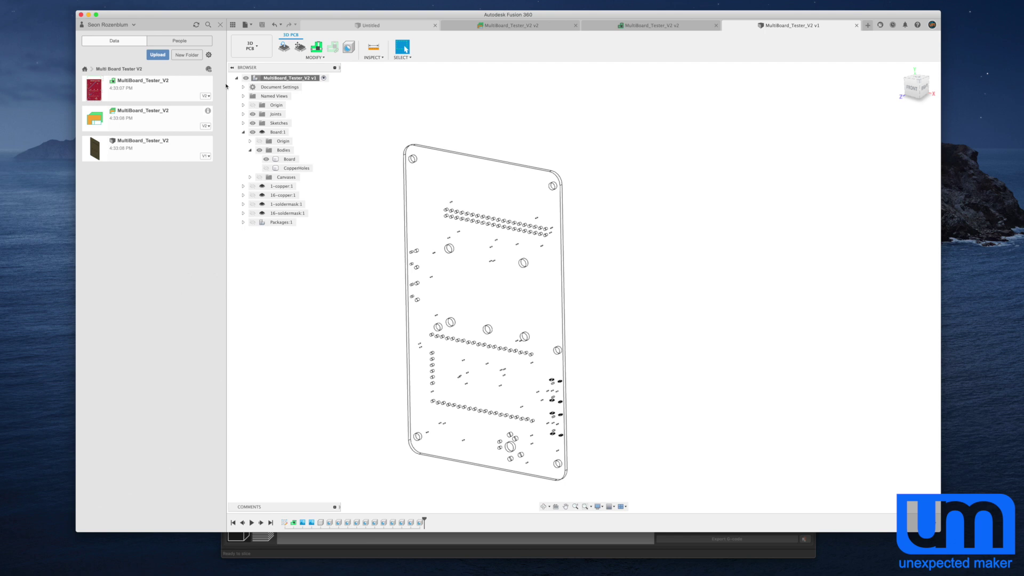
pyautogui.click(246, 24)
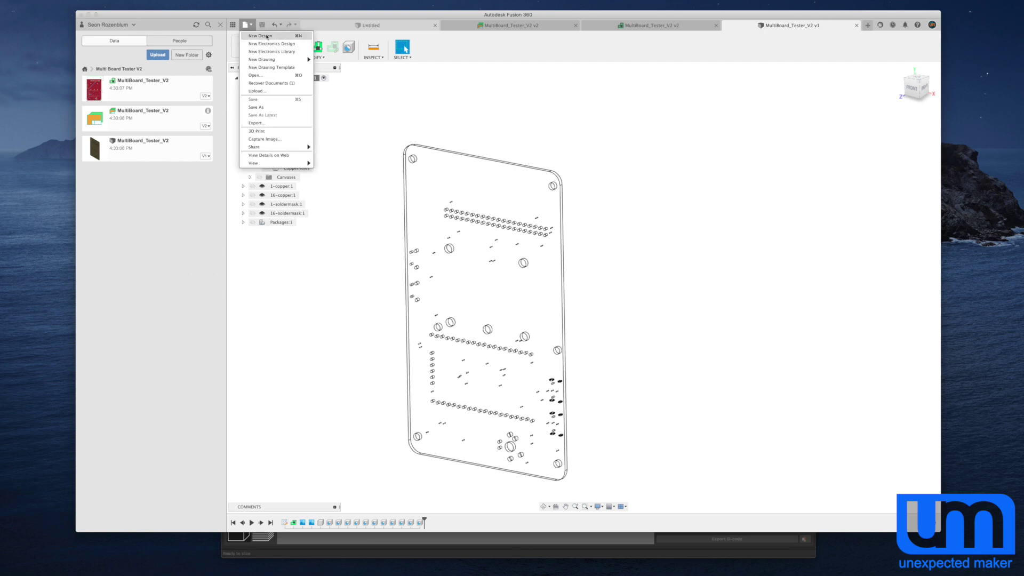
# - Create a new empty design and save it under the name Board_STL
pyautogui.click(267, 35)
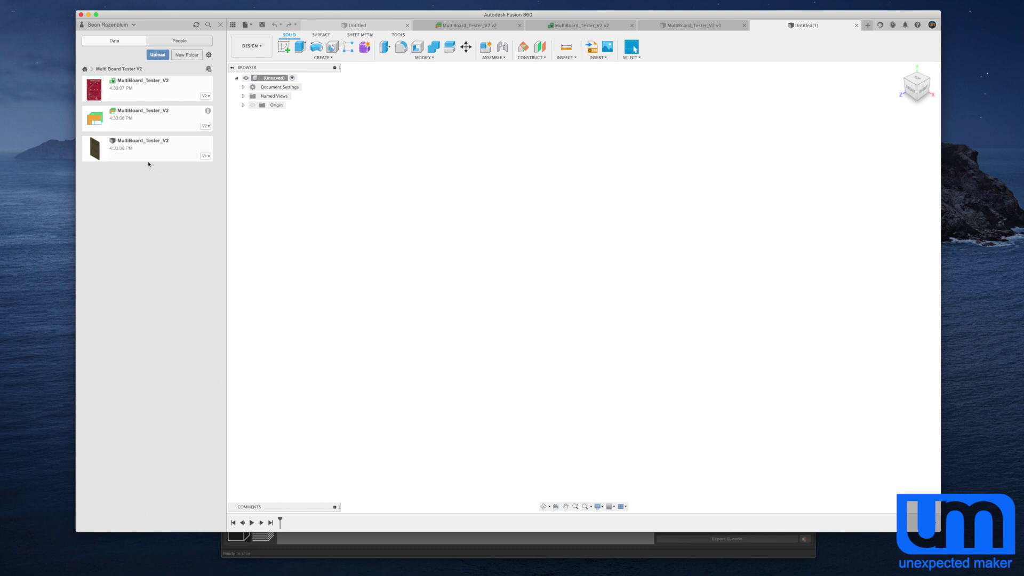
pyautogui.press('super+s')
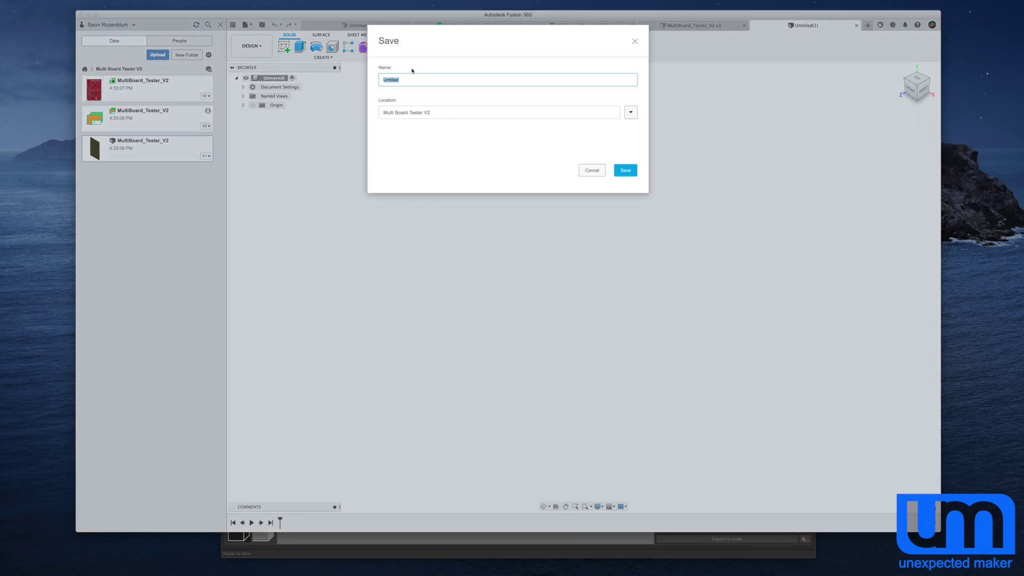
pyautogui.write('Board_STL')
pyautogui.press('Return')
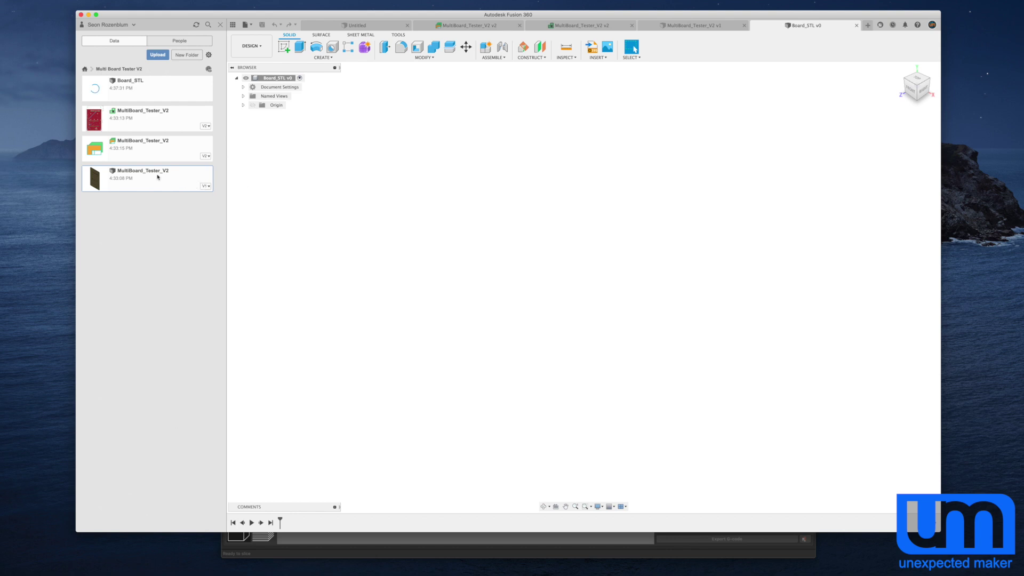
# - Insert MultiBoard_Tester_V2 from the Data panel without offset and select its top face
pyautogui.rightClick(158, 177)
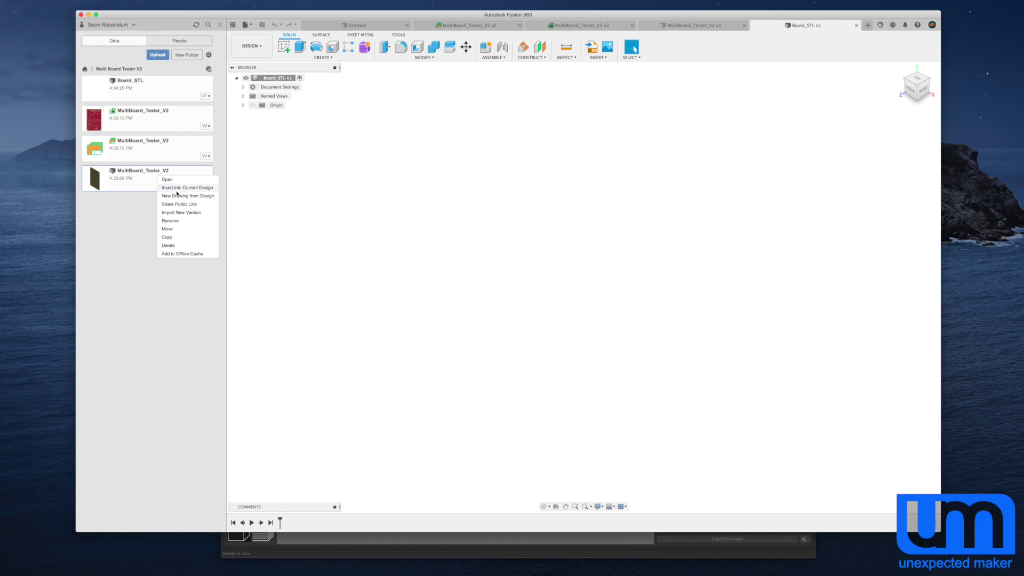
pyautogui.click(203, 188)
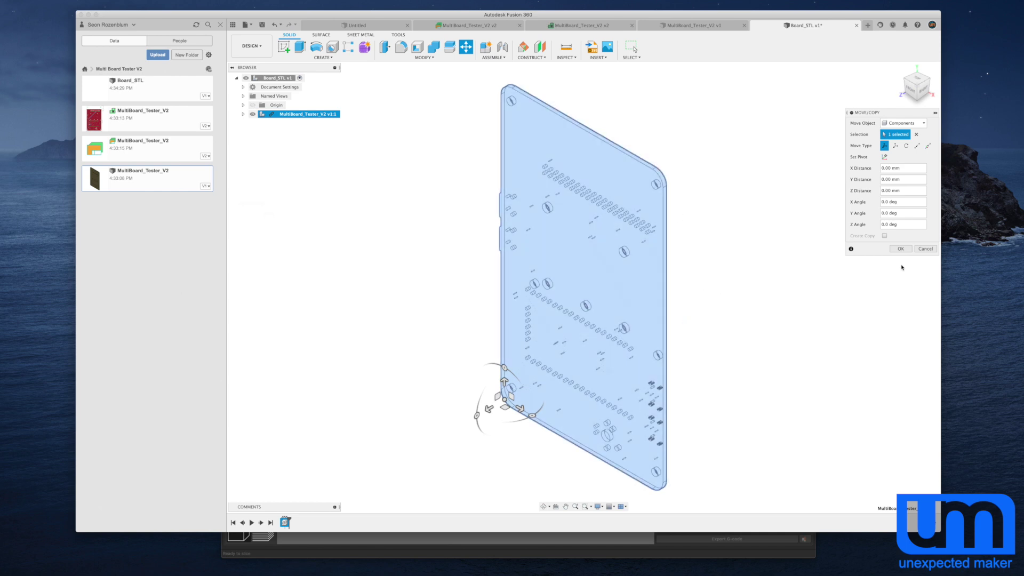
pyautogui.click(900, 249)
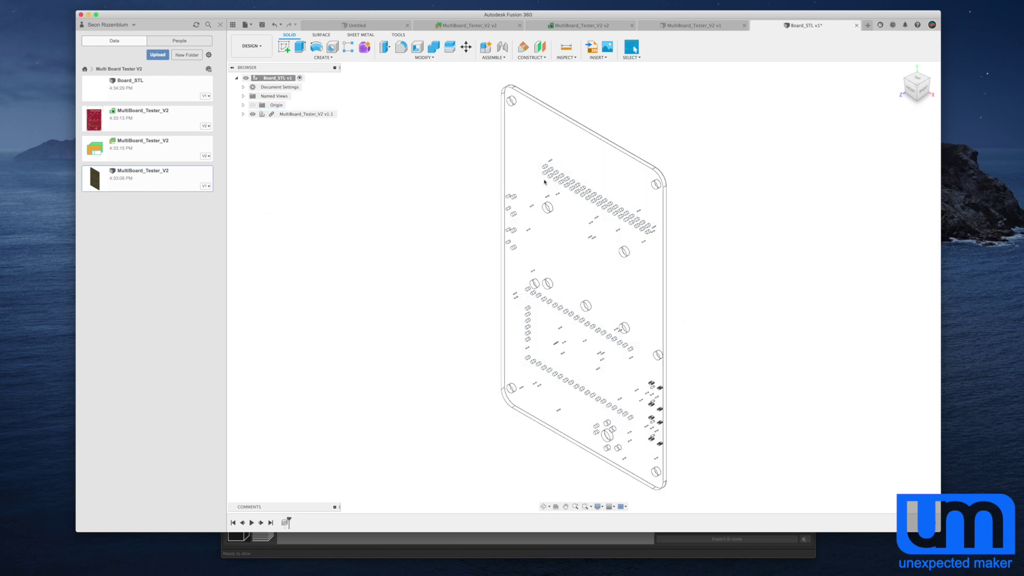
pyautogui.click(556, 254)
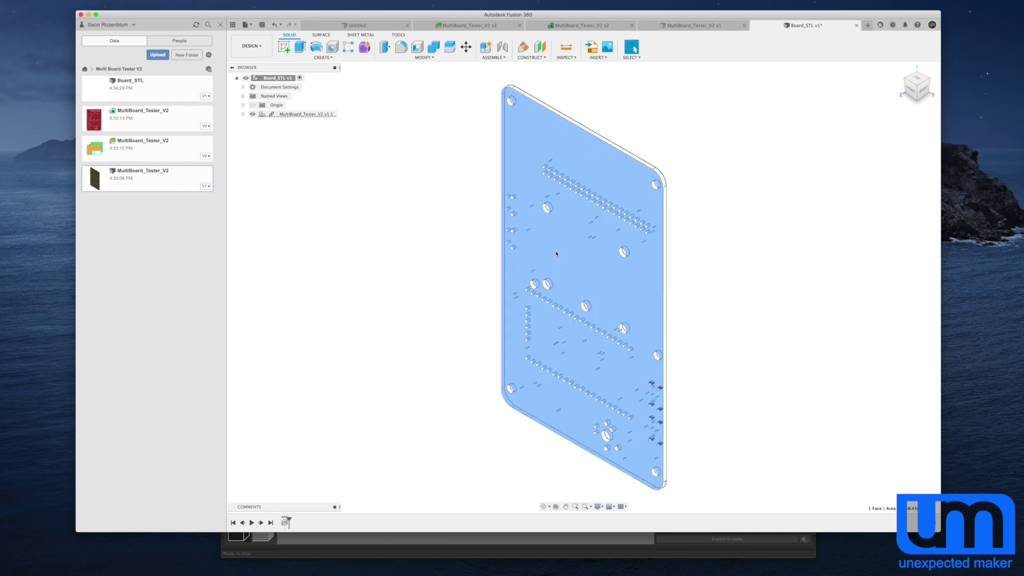
# - Extrude the board face 1.6 mm into Body1 and hide the inserted board component
pyautogui.write('e')
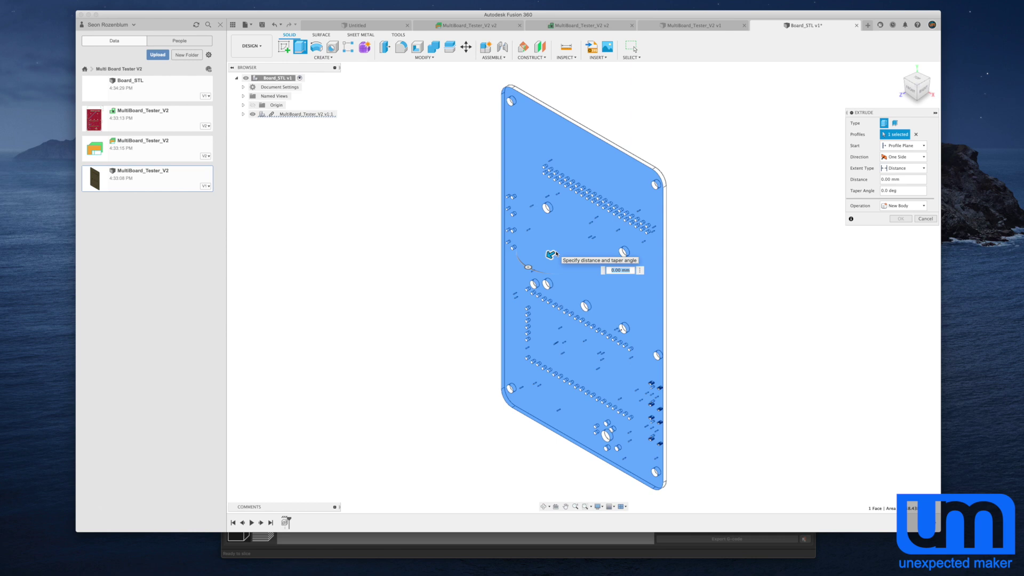
pyautogui.write('1.6')
pyautogui.press('Return')
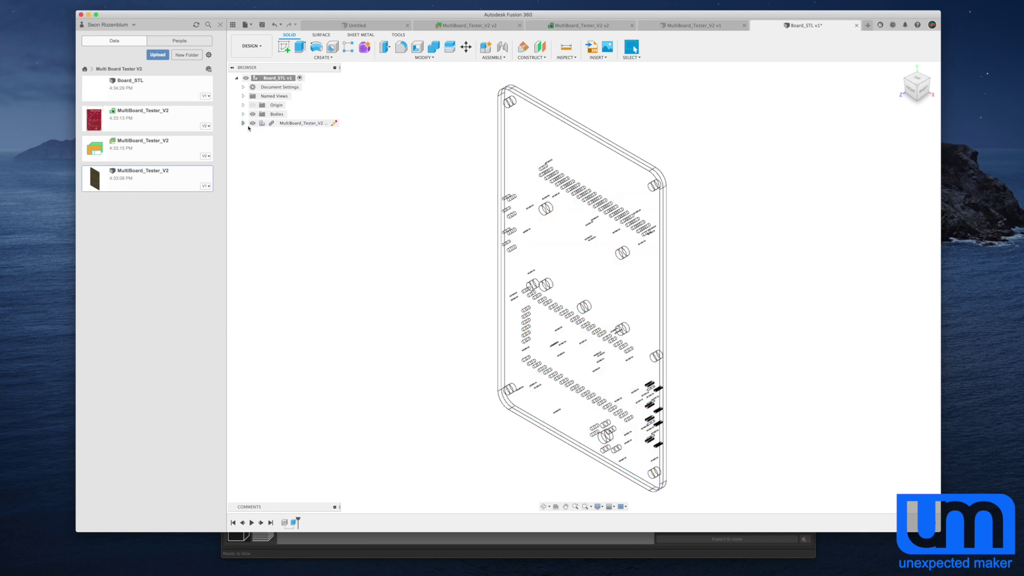
pyautogui.click(252, 124)
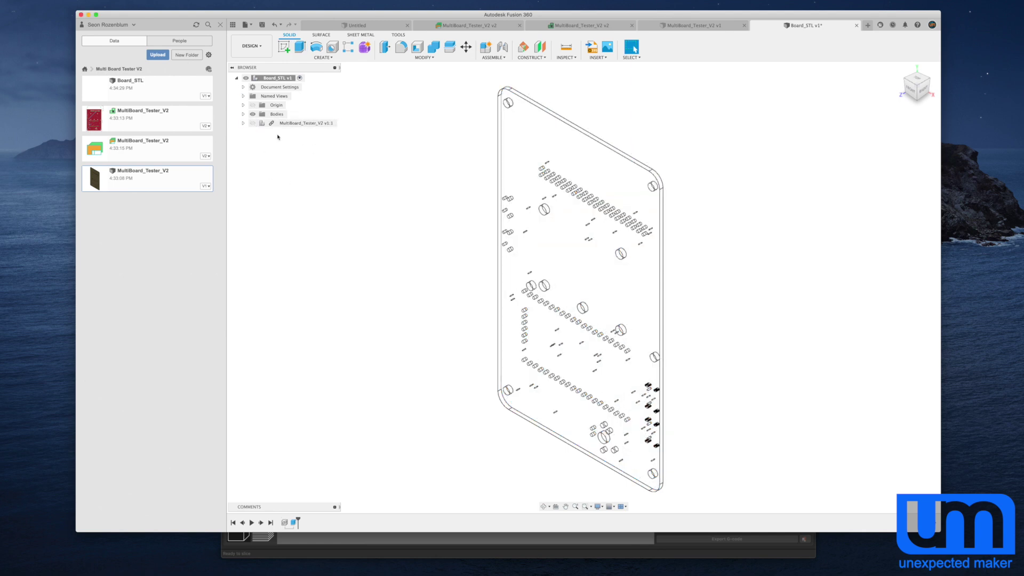
pyautogui.click(244, 115)
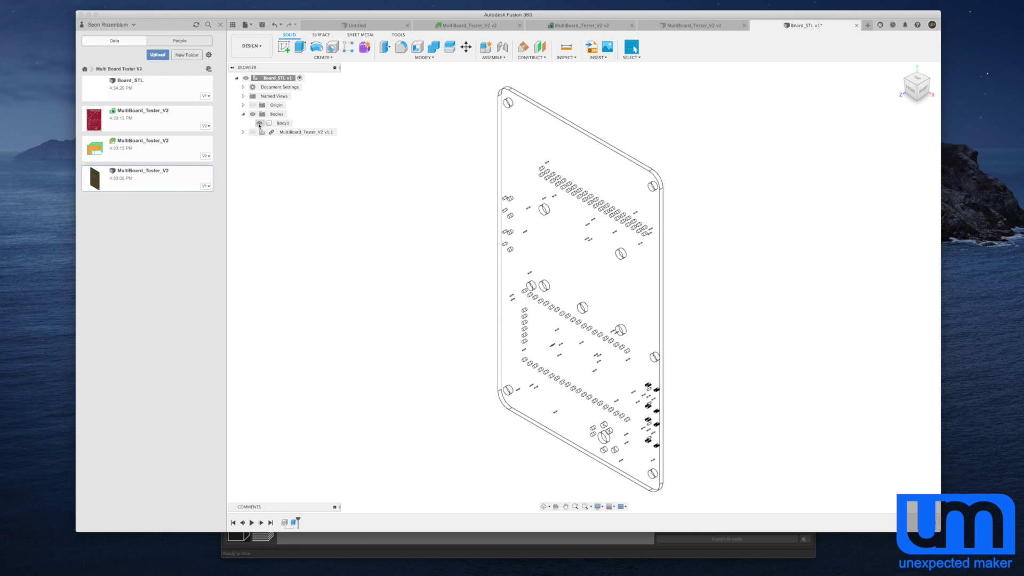
pyautogui.click(259, 123)
pyautogui.click(260, 123)
# - Orbit and zoom the board, trying partial hole selections on the upper and lower-right areas
pyautogui.keyDown('shift'); pyautogui.moveTo(691, 304); pyautogui.dragTo(589, 271, button='middle'); pyautogui.keyUp('shift')
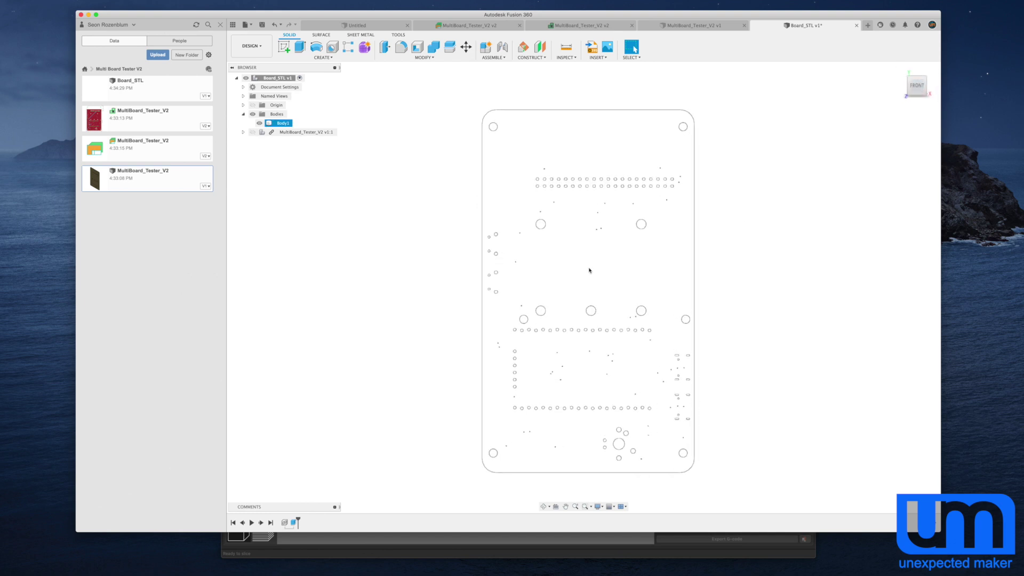
pyautogui.scroll(8, 589, 271)
pyautogui.scroll(-4, 601, 197)
pyautogui.moveTo(308, 211); pyautogui.dragTo(572, 245)
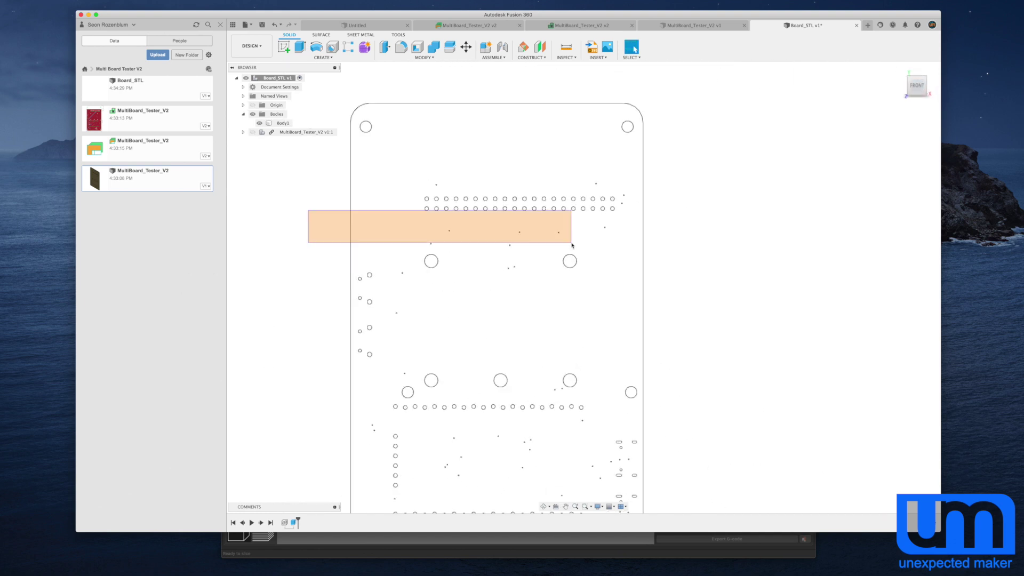
pyautogui.moveTo(300, 492); pyautogui.dragTo(299, 394, button='middle')
pyautogui.scroll(2, 555, 480)
pyautogui.moveTo(555, 480)
pyautogui.mouseDown()
pyautogui.moveTo(600, 392)
pyautogui.moveTo(570, 440)
pyautogui.mouseUp()
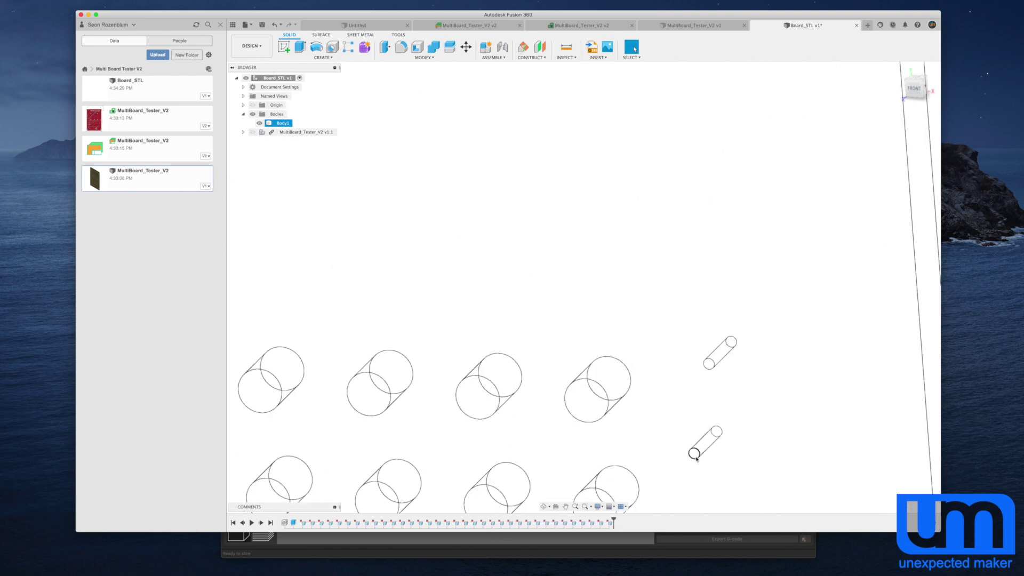
# - Reframe the whole board and window-select all of Body1's hole faces
pyautogui.scroll(-5, 696, 459)
pyautogui.keyDown('shift'); pyautogui.moveTo(658, 418); pyautogui.dragTo(551, 267, button='middle'); pyautogui.keyUp('shift')
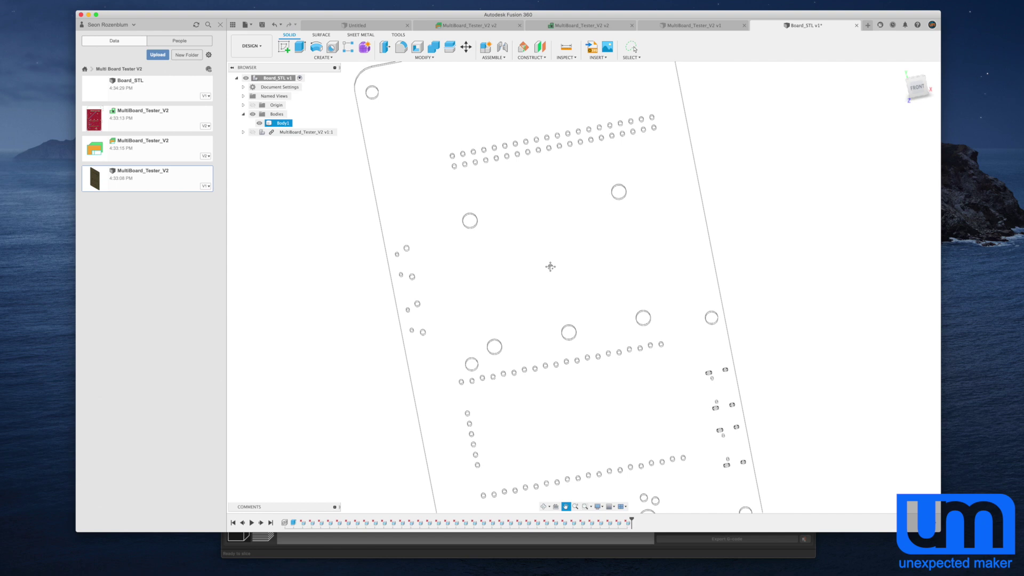
pyautogui.moveTo(551, 267); pyautogui.dragTo(521, 218)
pyautogui.press('Escape')
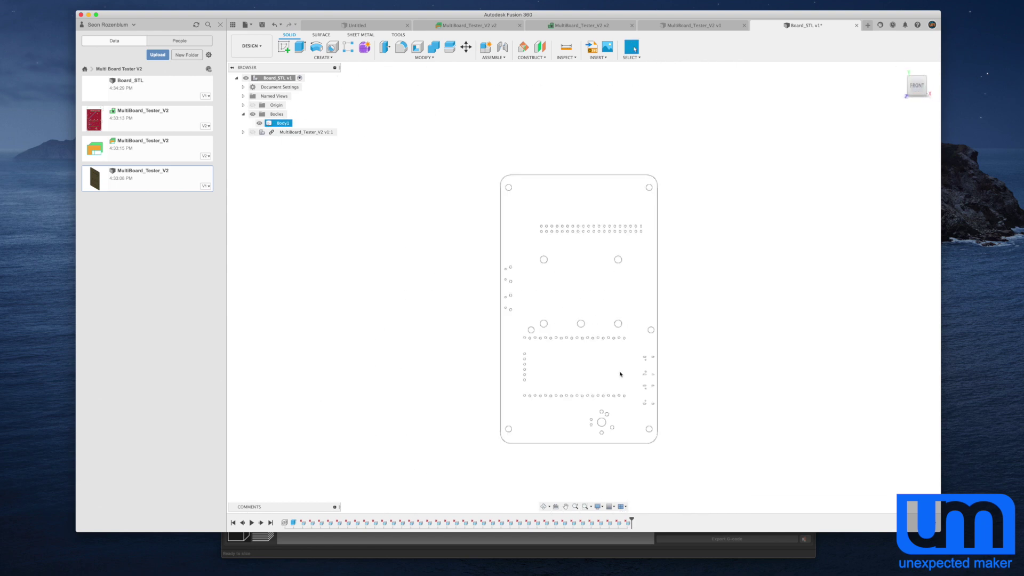
pyautogui.moveTo(509, 185); pyautogui.dragTo(674, 443)
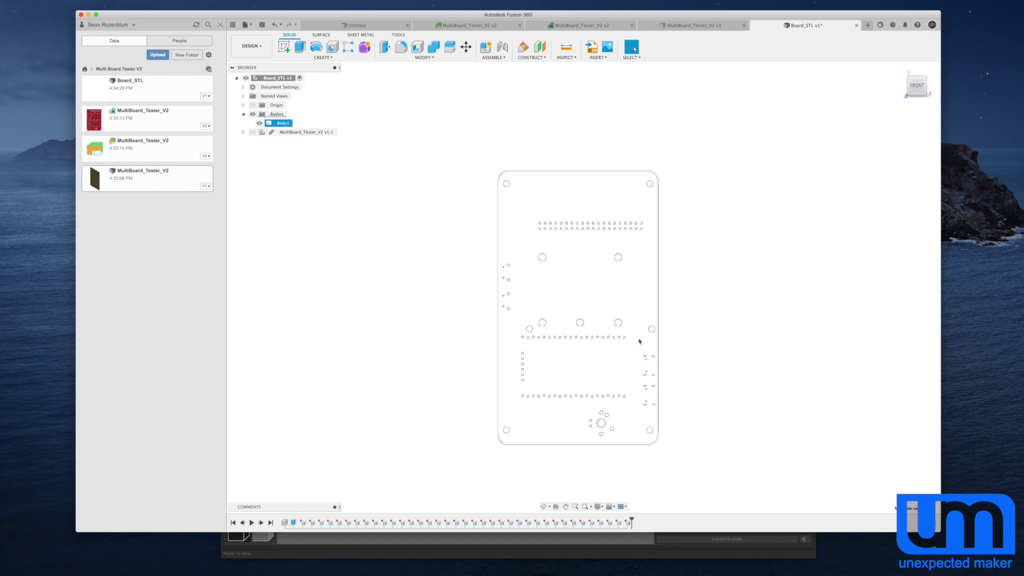
pyautogui.keyDown('shift'); pyautogui.moveTo(640, 338); pyautogui.dragTo(614, 328, button='middle'); pyautogui.keyUp('shift')
pyautogui.scroll(10, 581, 317)
pyautogui.scroll(5, 577, 298)
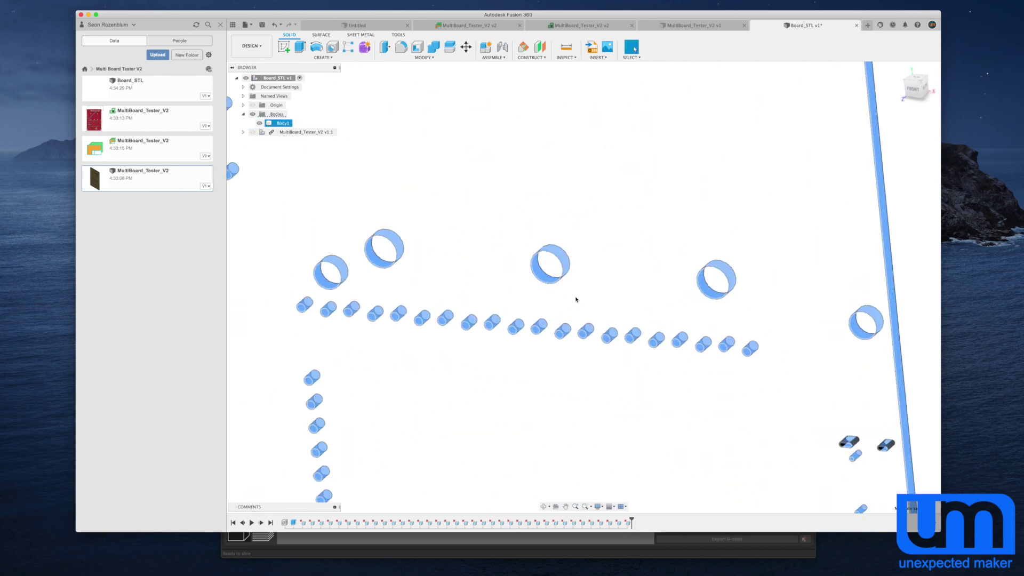
# - Offset the 710 selected hole faces by -0.1 mm
pyautogui.press('q')
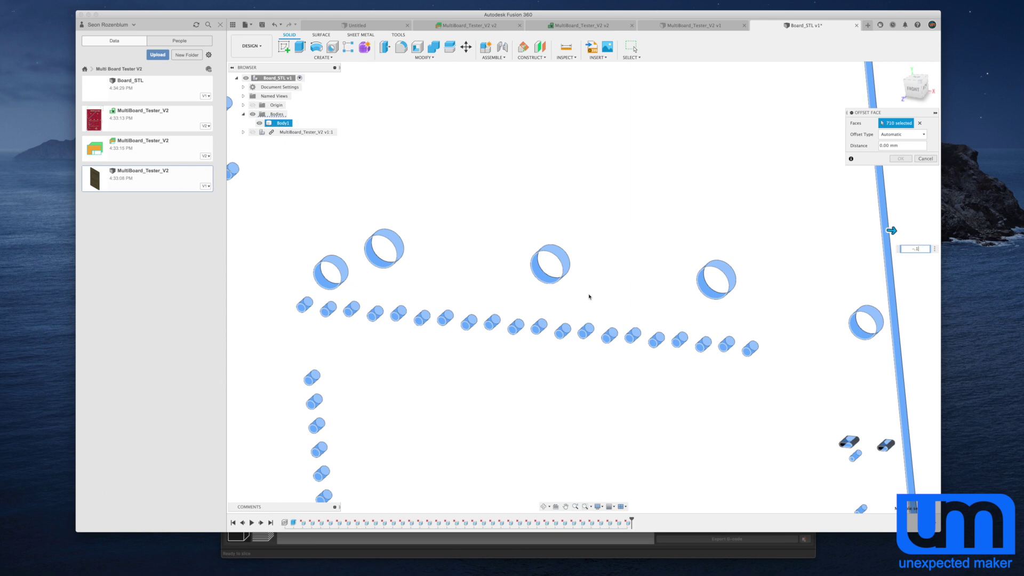
pyautogui.press('Return')
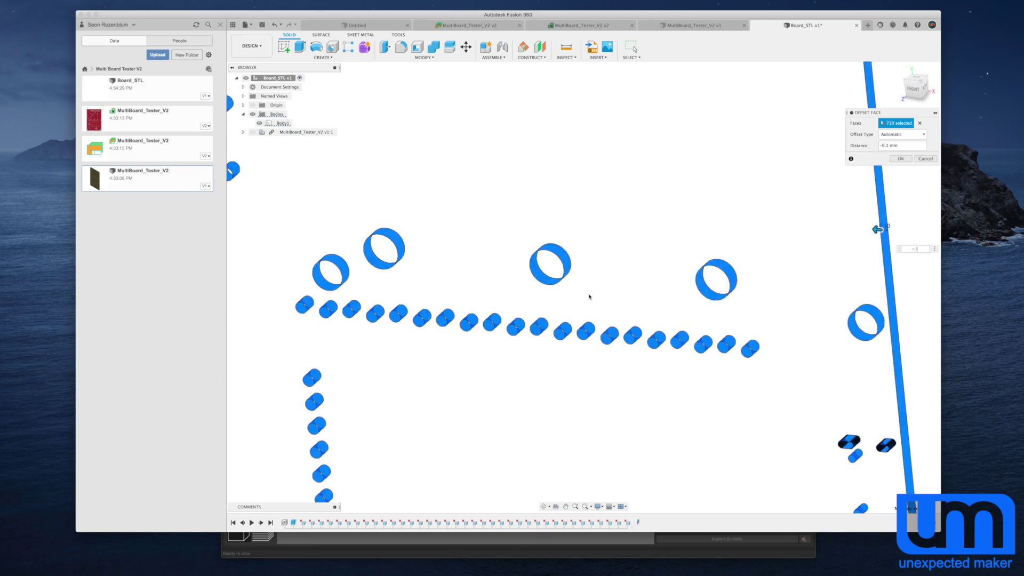
pyautogui.press('Return')
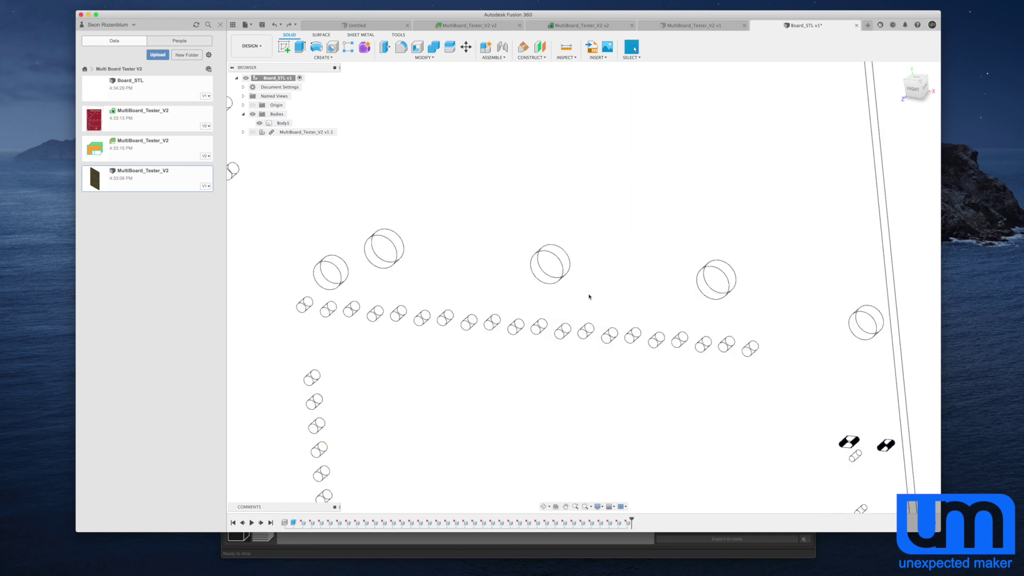
# - Zoom and tilt the board to inspect the enlarged holes, then clear the selection
pyautogui.click(589, 296)
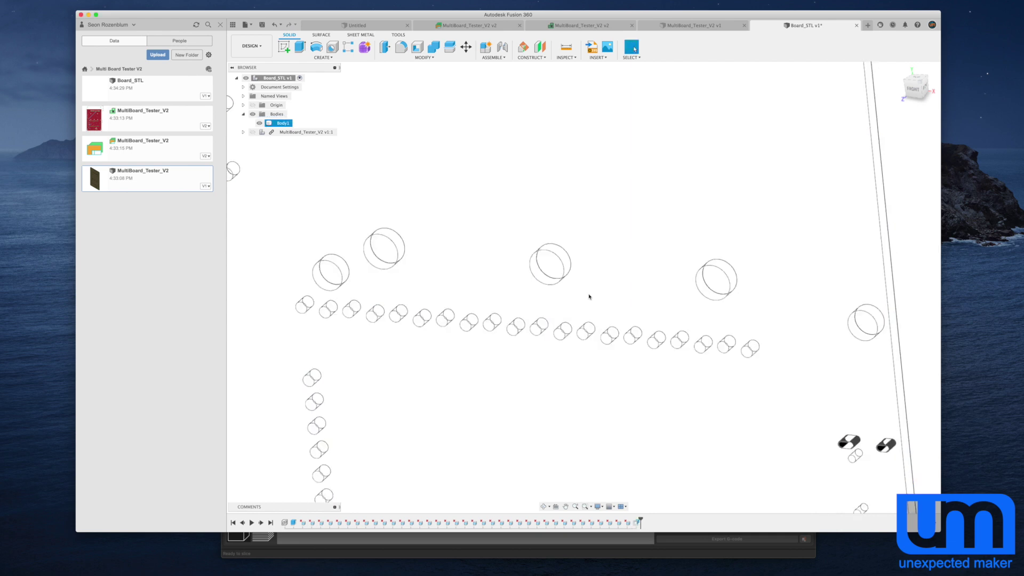
pyautogui.scroll(10, 818, 448)
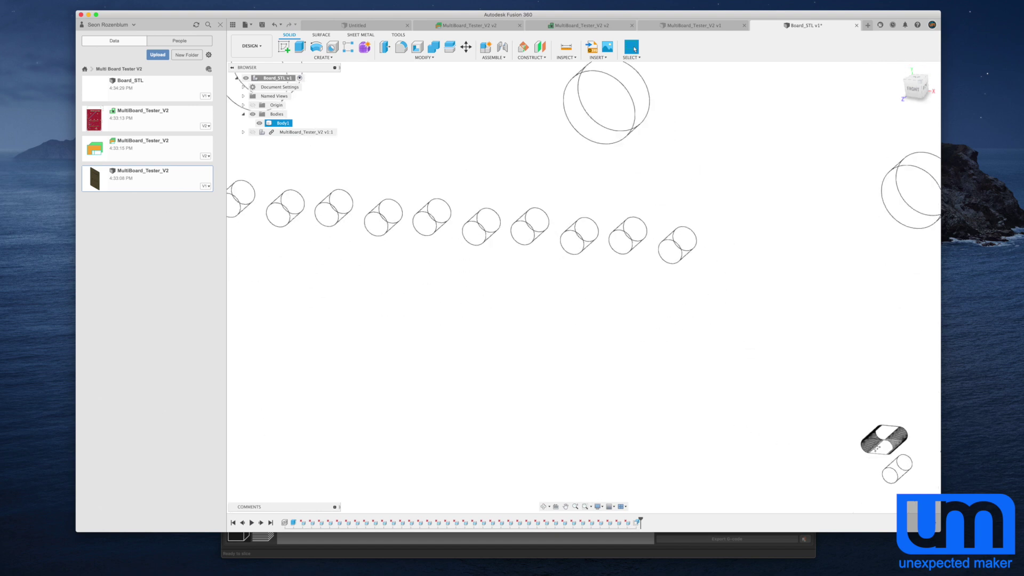
pyautogui.scroll(2, 666, 365)
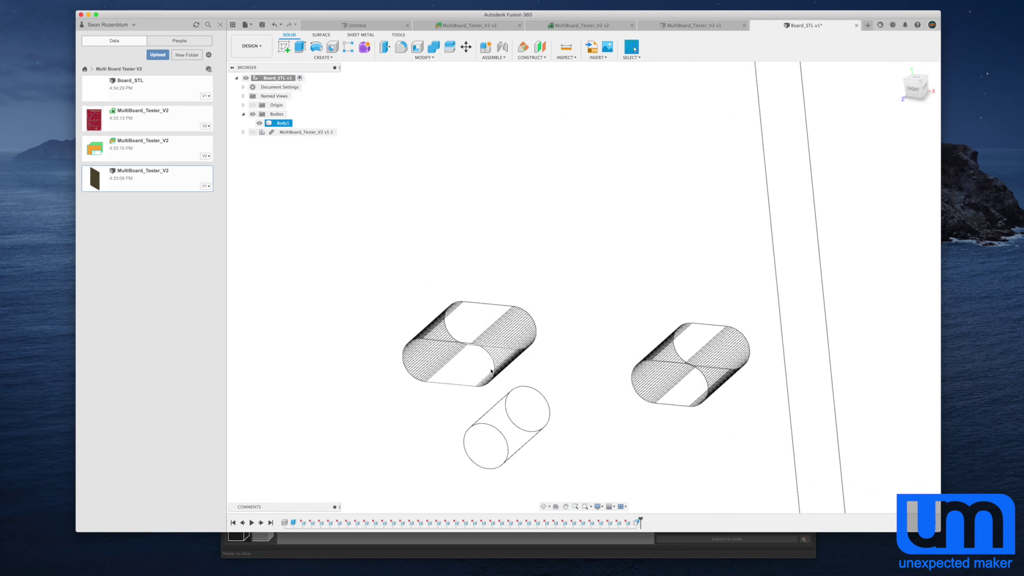
pyautogui.scroll(-1, 491, 371)
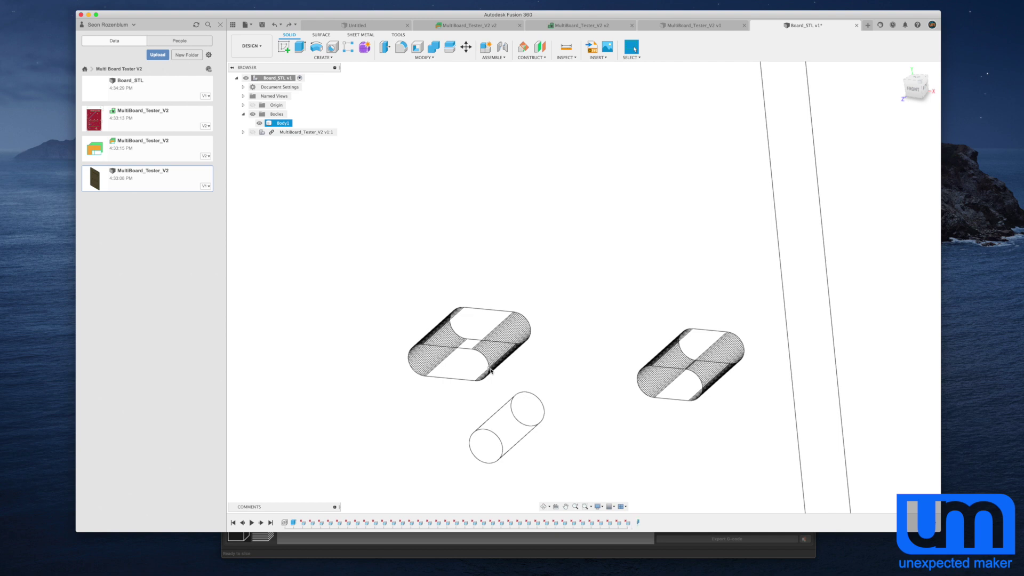
pyautogui.scroll(-8, 491, 371)
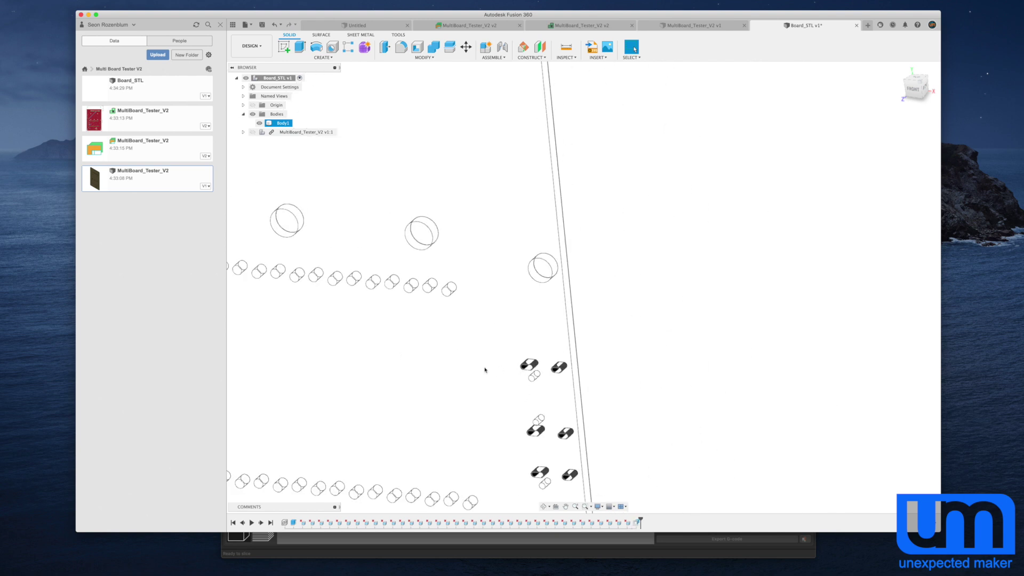
pyautogui.scroll(-6, 591, 347)
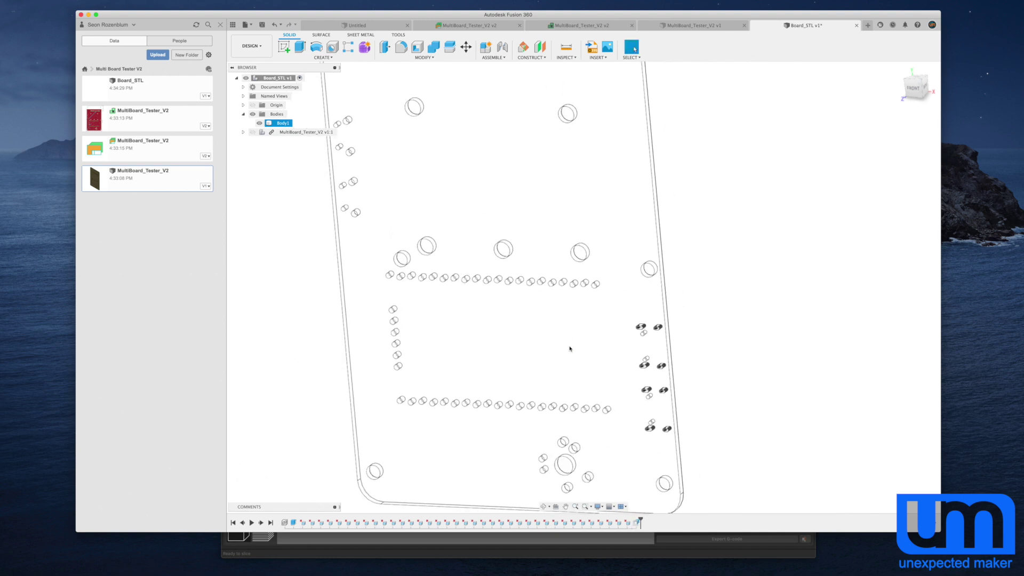
pyautogui.scroll(-8, 570, 349)
pyautogui.moveTo(533, 293)
pyautogui.keyDown('shift'); pyautogui.mouseDown(button='middle')
pyautogui.moveTo(563, 277)
pyautogui.moveTo(523, 283)
pyautogui.moveTo(512, 310)
pyautogui.moveTo(532, 303)
pyautogui.mouseUp(button='middle'); pyautogui.keyUp('shift')
pyautogui.click(356, 181)
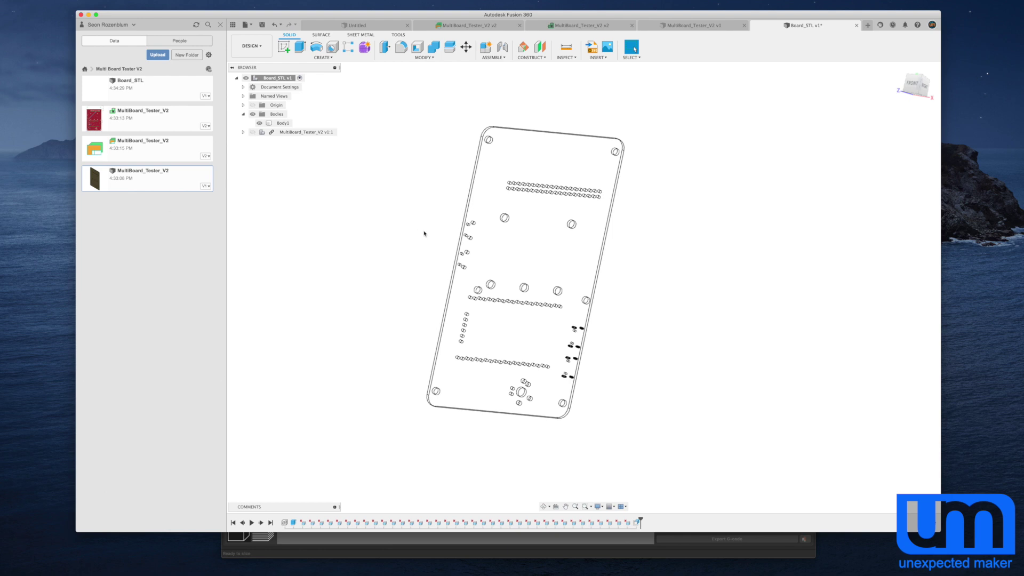
# - Save a new version and export Body1 as the STL file PCB_V3
pyautogui.press('super+s')
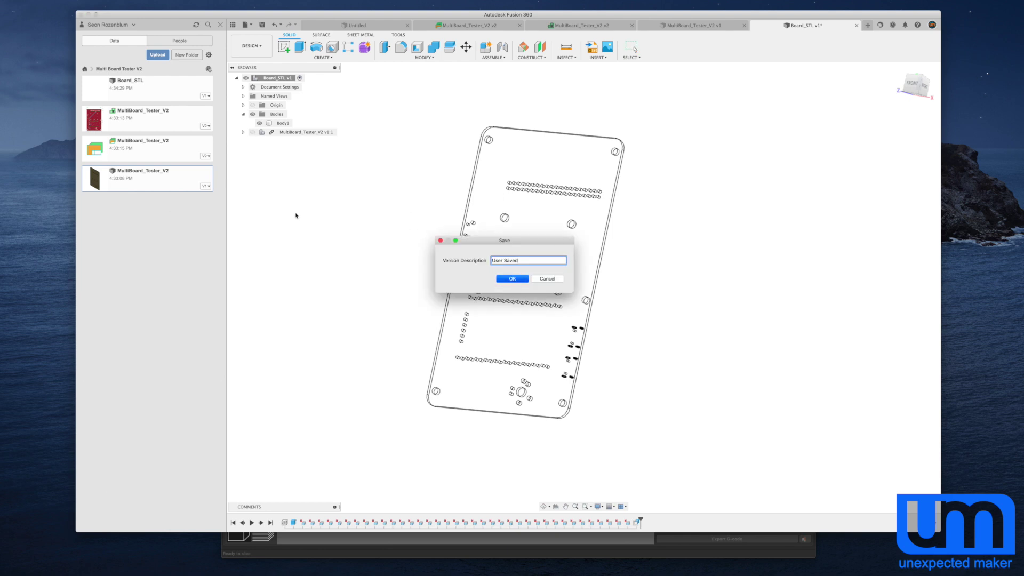
pyautogui.press('Return')
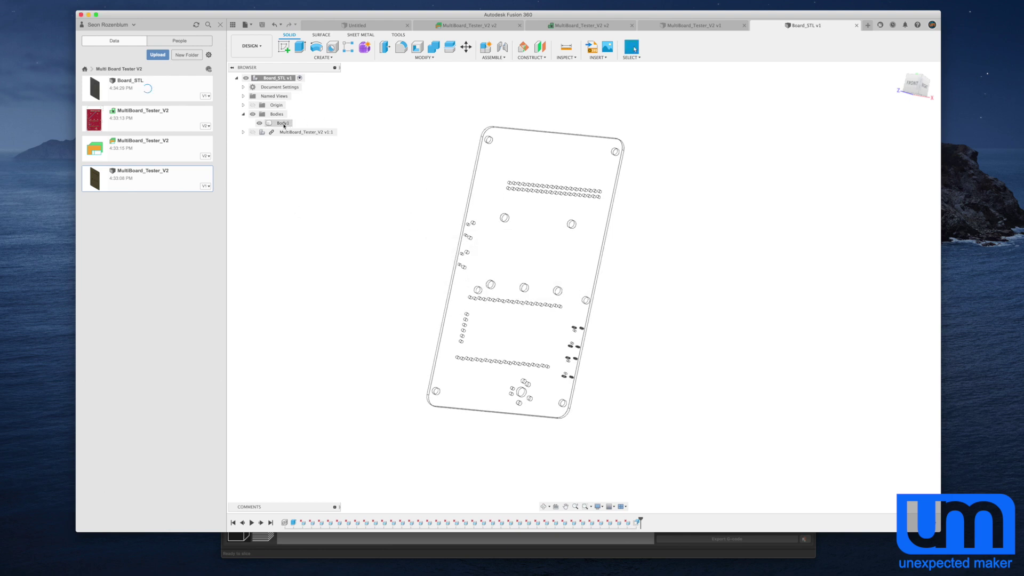
pyautogui.rightClick(281, 123)
pyautogui.click(312, 205)
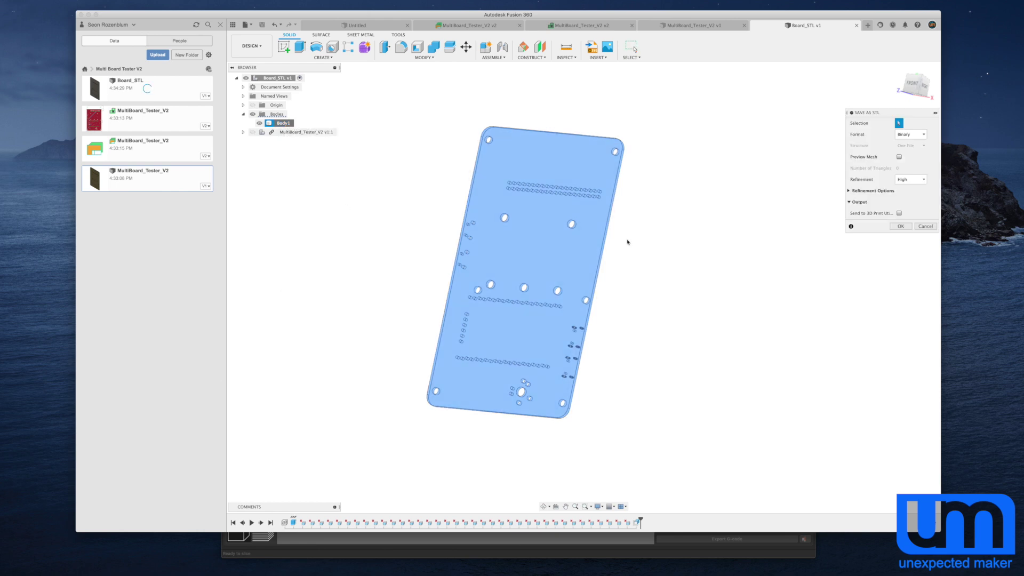
pyautogui.click(907, 229)
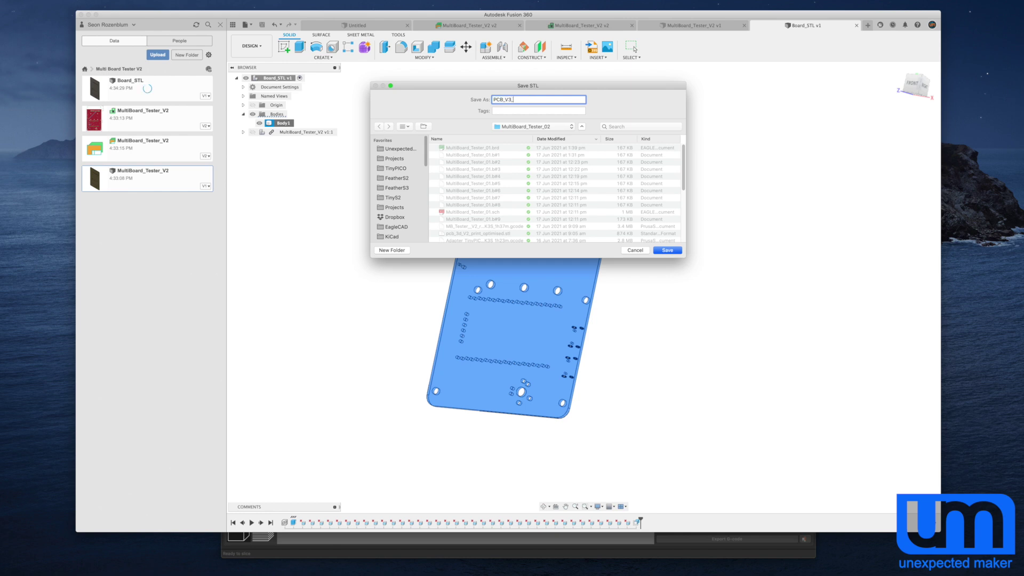
pyautogui.write('PCB_V3')
pyautogui.press('Return')
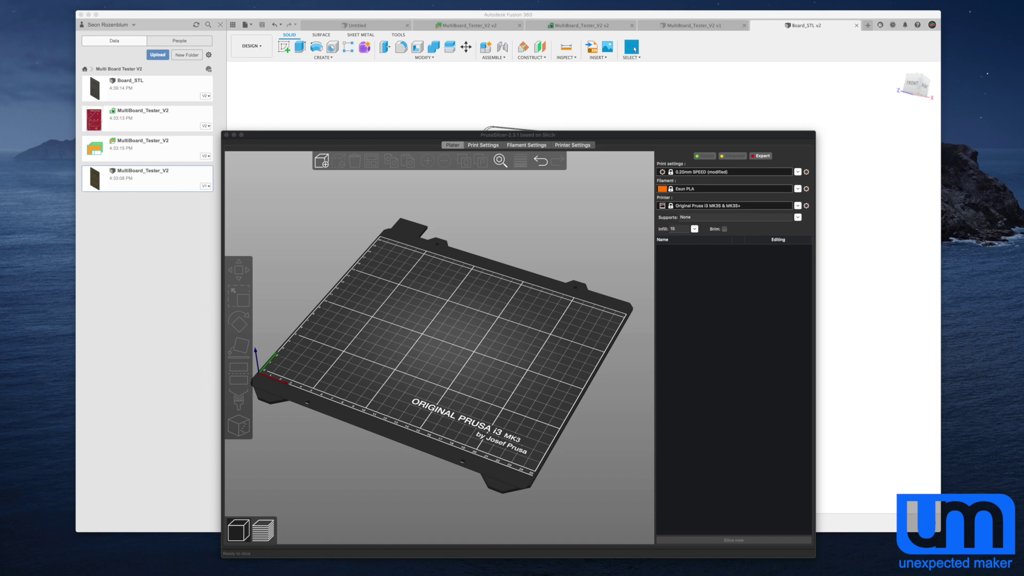
# - Load PCB_V3.stl onto the print bed, select the board, and run a first slice
pyautogui.moveTo(532, 328); pyautogui.dragTo(528, 331)
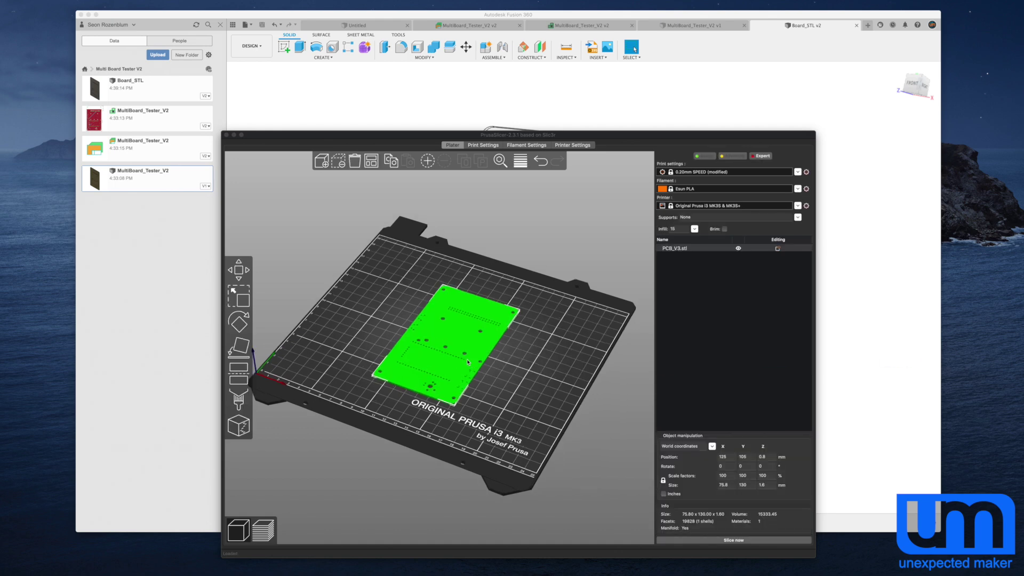
pyautogui.scroll(3, 467, 359)
pyautogui.click(728, 308)
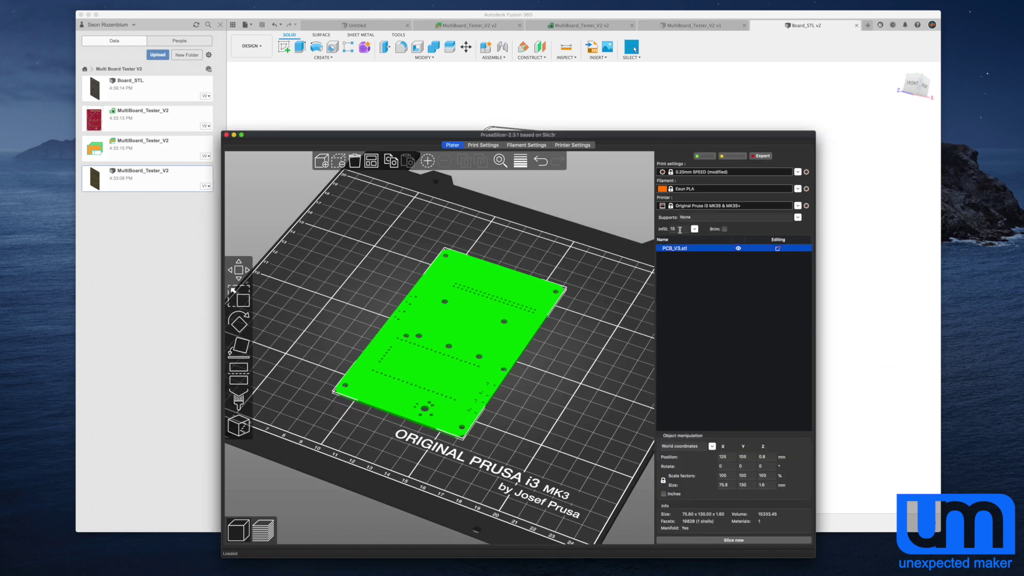
pyautogui.click(734, 540)
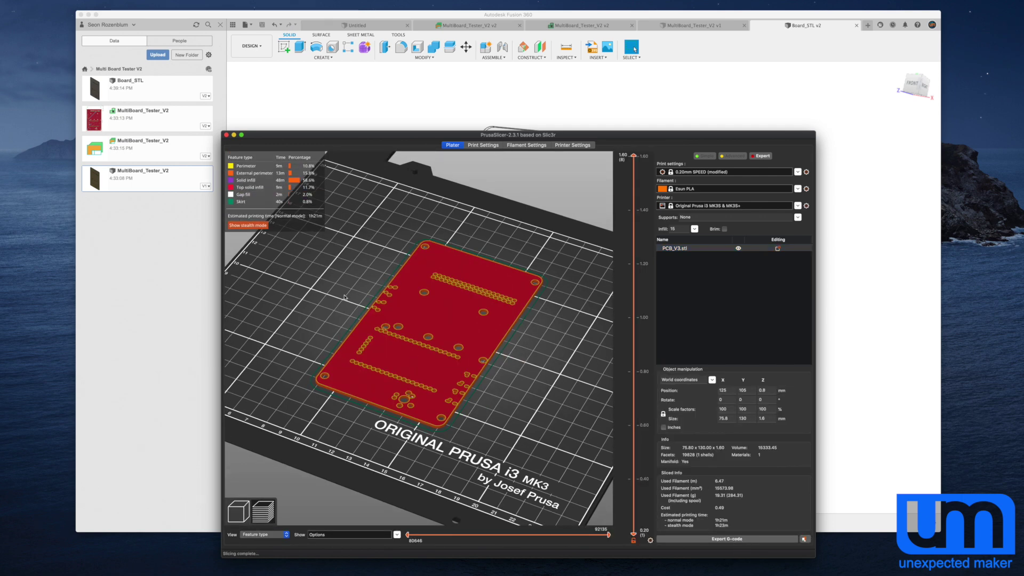
# - Set Skirt loops to 0 under Skirt and brim, then re-slice the board on the plater
pyautogui.scroll(2, 525, 403)
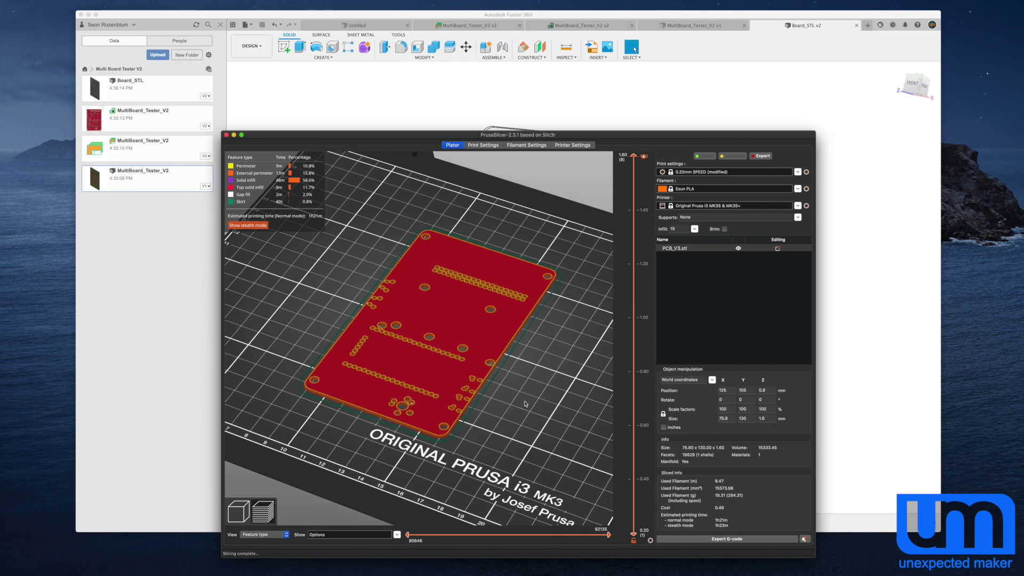
pyautogui.click(484, 145)
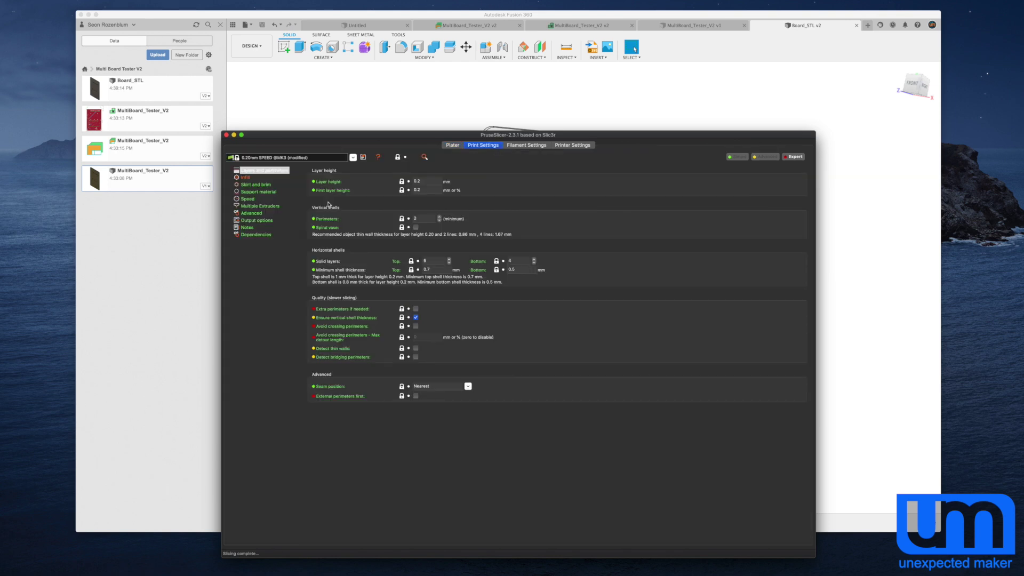
pyautogui.click(256, 184)
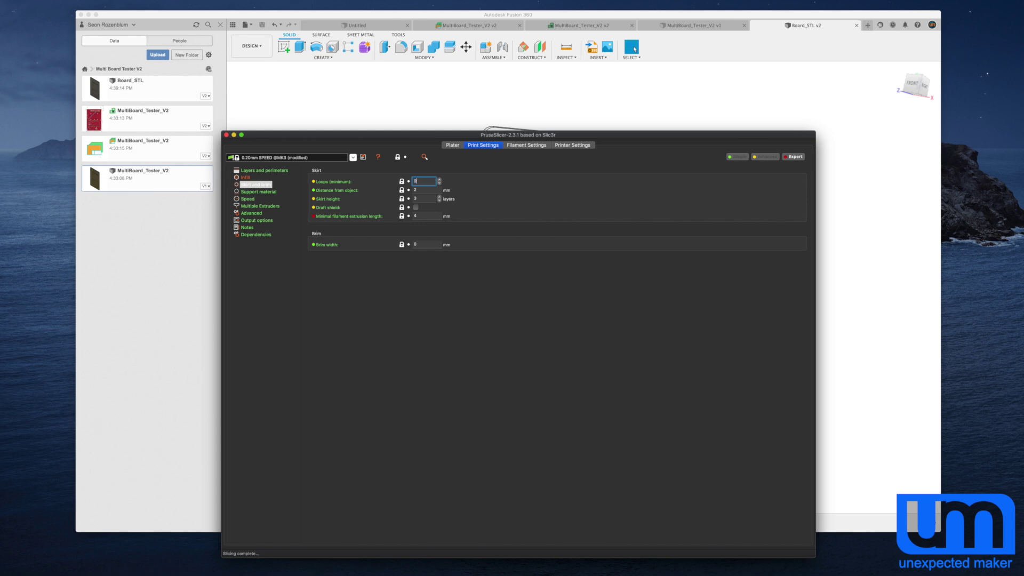
pyautogui.click(453, 145)
pyautogui.click(726, 541)
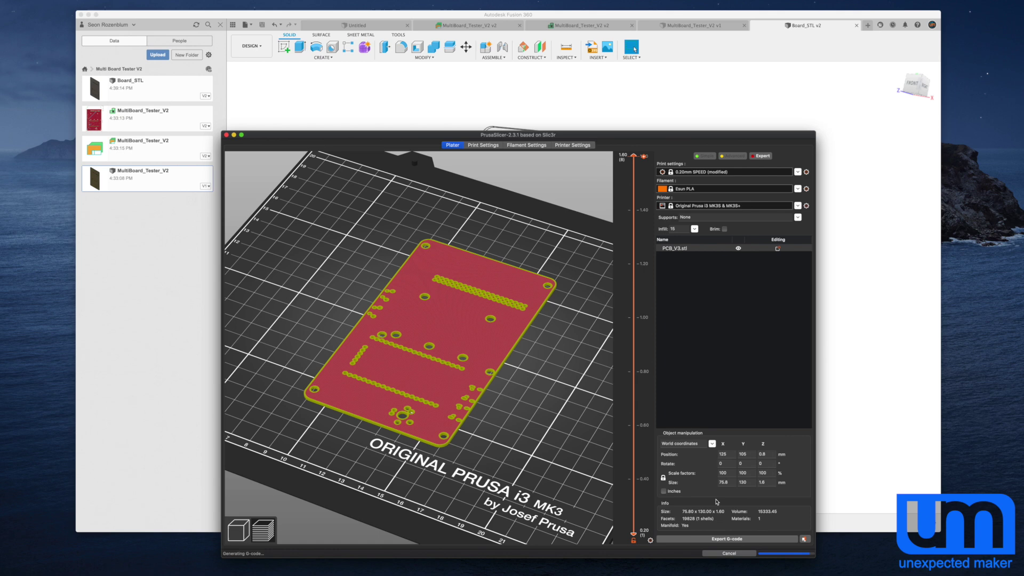